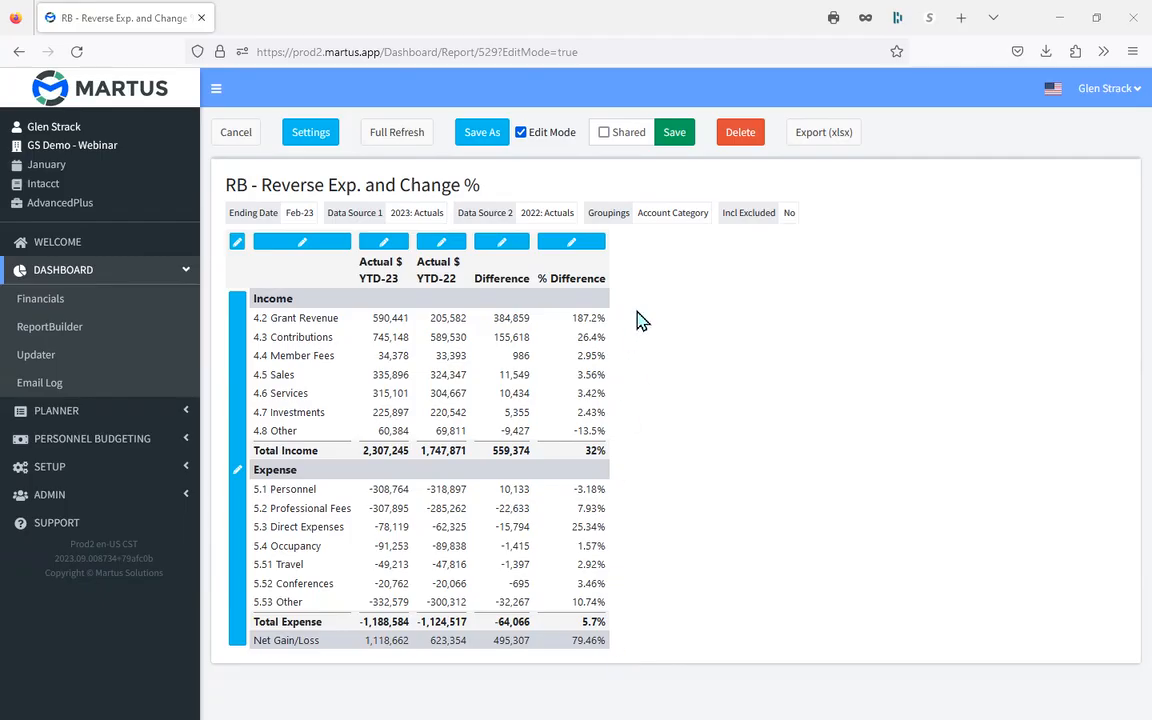
Step: Review the formula settings of the existing % Difference column
{"action": "left_click", "coordinate": [572, 243]}
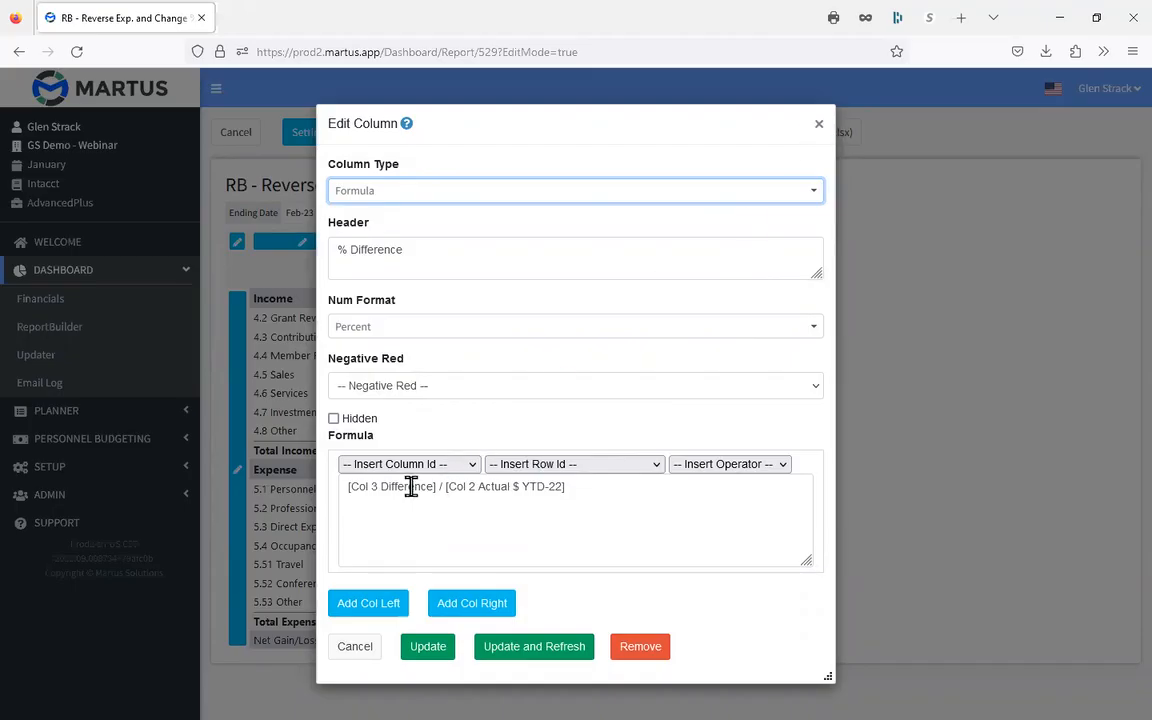
{"action": "left_click", "coordinate": [819, 127]}
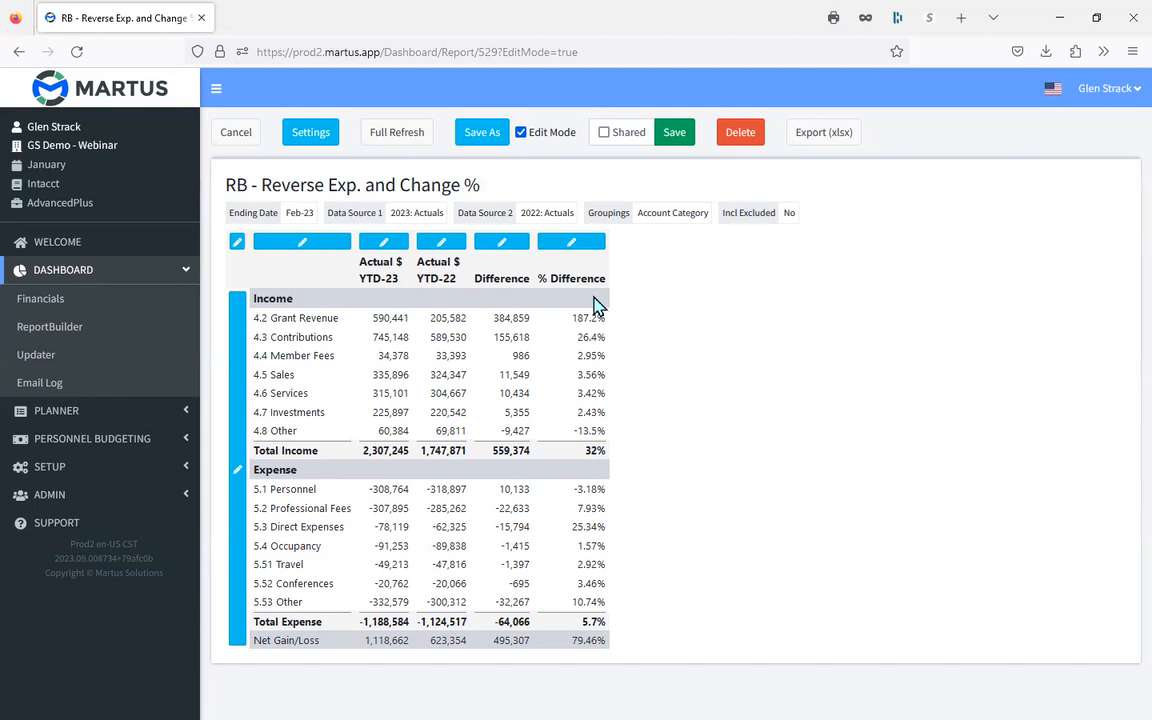
Step: Add a new column to the right of the % Difference column and set its column type to Formula
{"action": "left_click", "coordinate": [568, 243]}
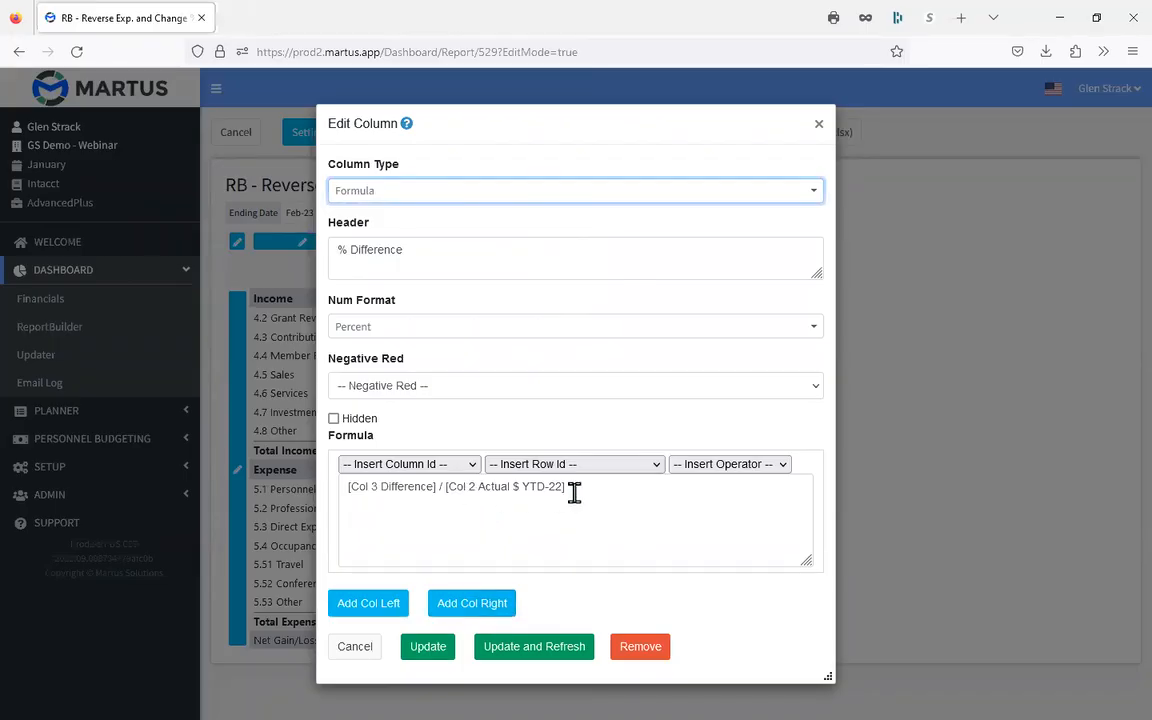
{"action": "left_click", "coordinate": [476, 607]}
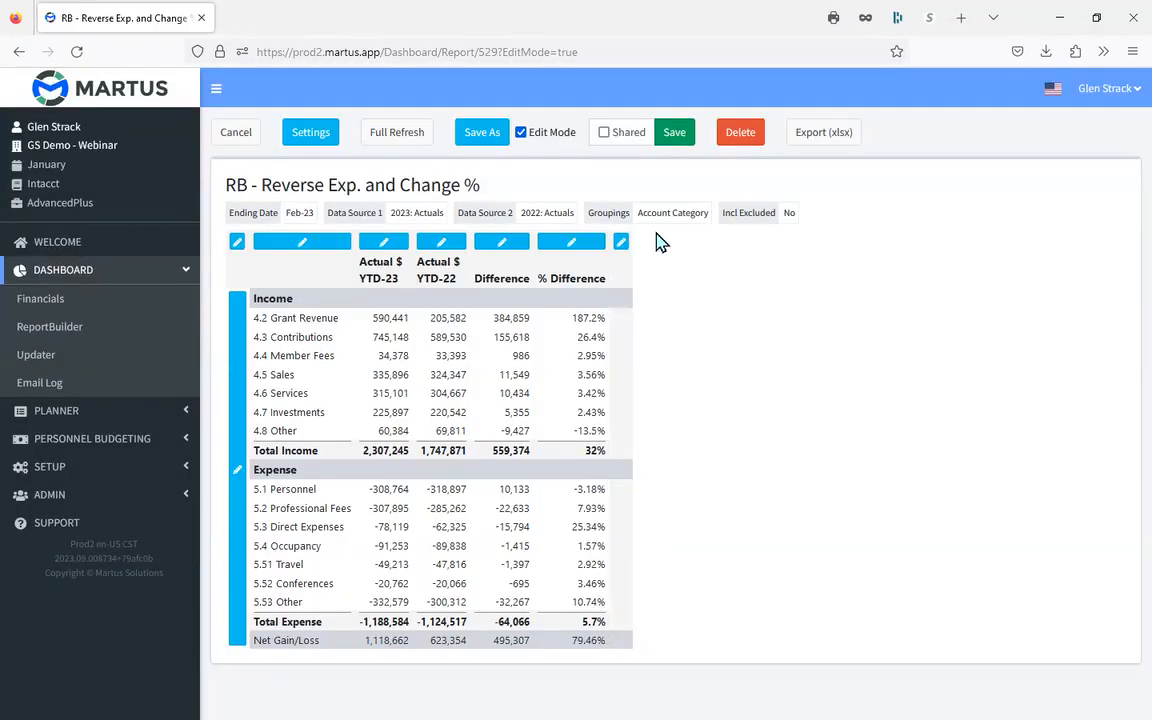
{"action": "left_click", "coordinate": [621, 243]}
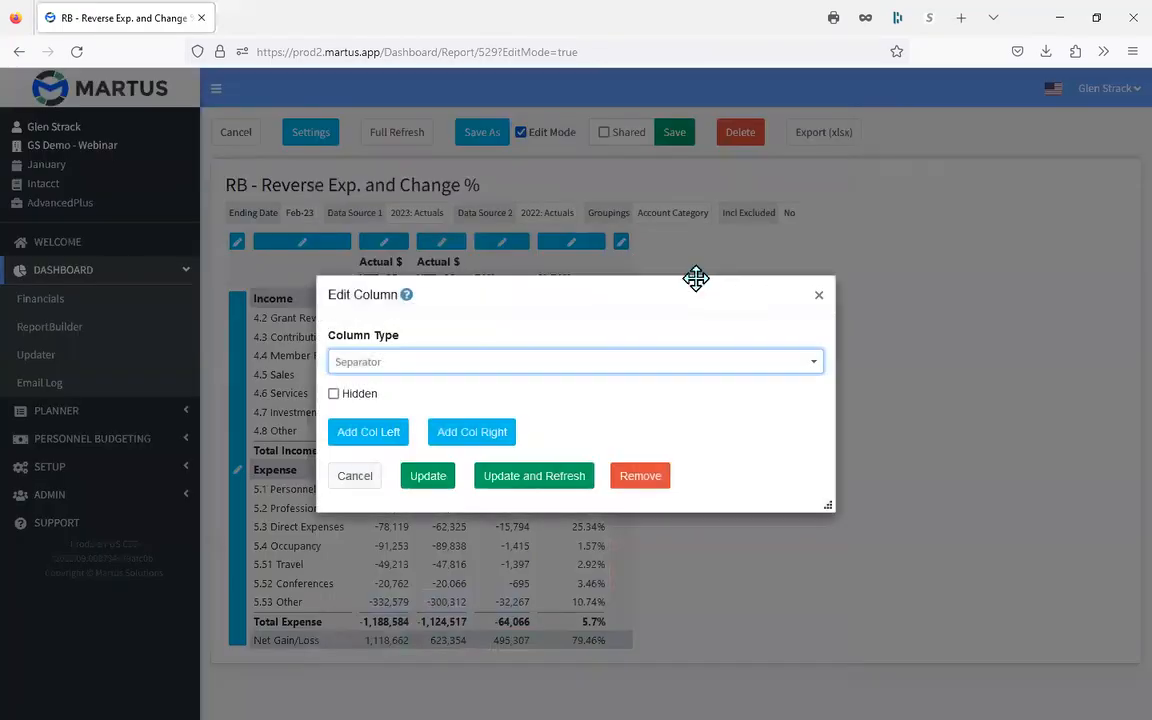
{"action": "left_click", "coordinate": [482, 364]}
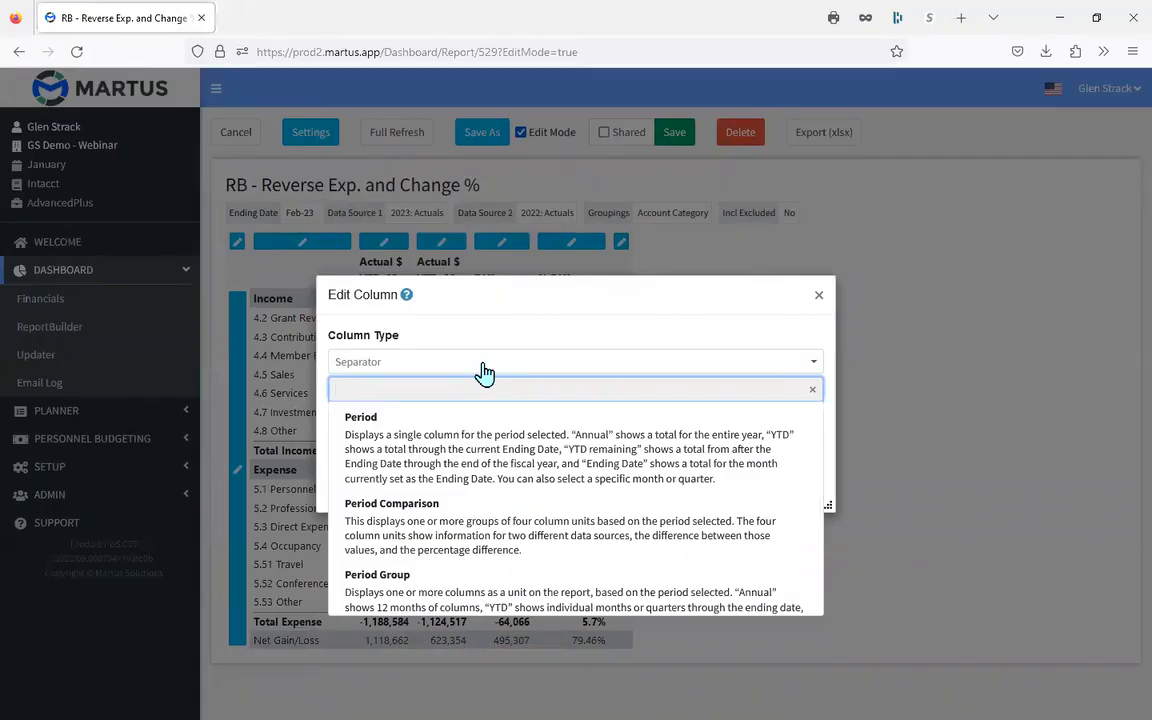
{"action": "scroll", "coordinate": [516, 471], "scroll_direction": "up", "scroll_amount": 2}
{"action": "scroll", "coordinate": [516, 471], "scroll_direction": "up", "scroll_amount": 1}
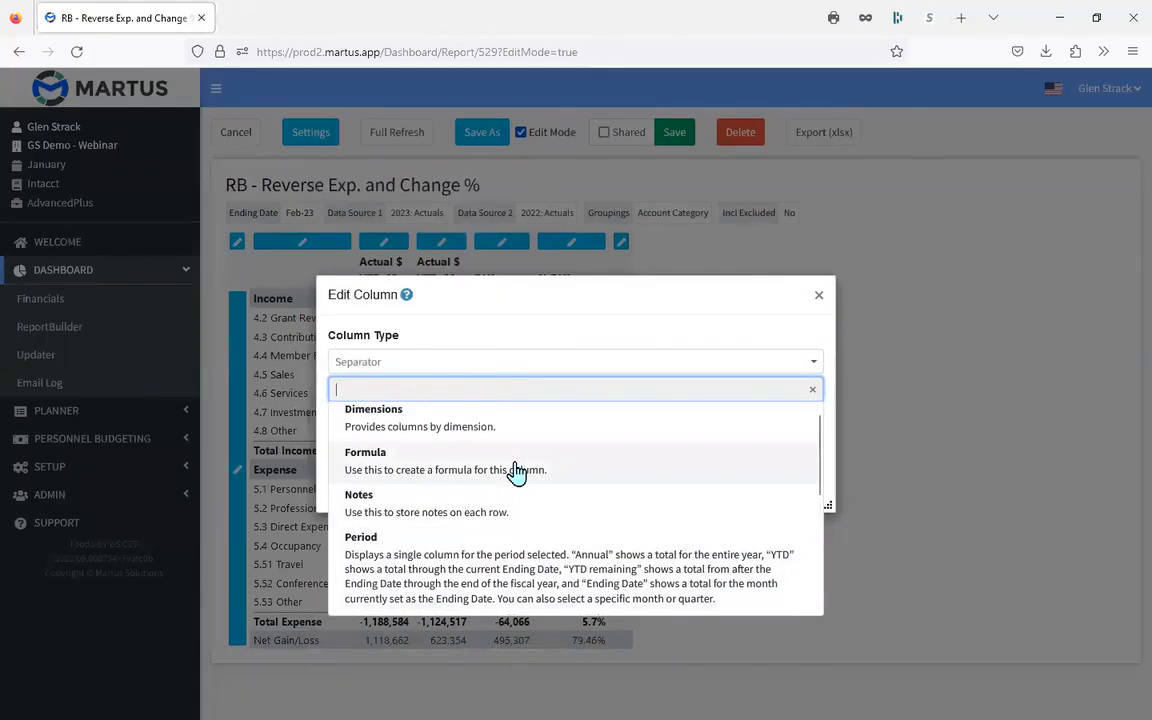
{"action": "left_click", "coordinate": [463, 467]}
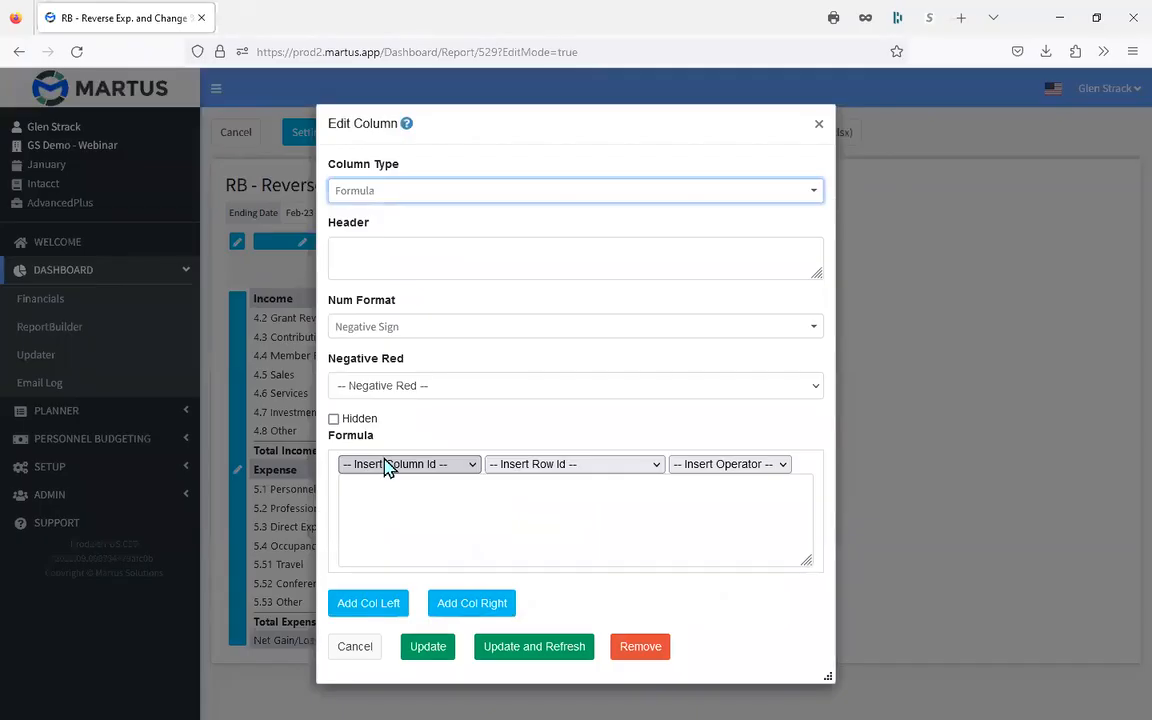
Step: Give the new formula column the header "% Difference"
{"action": "left_click_drag", "start_coordinate": [518, 122], "coordinate": [817, 111]}
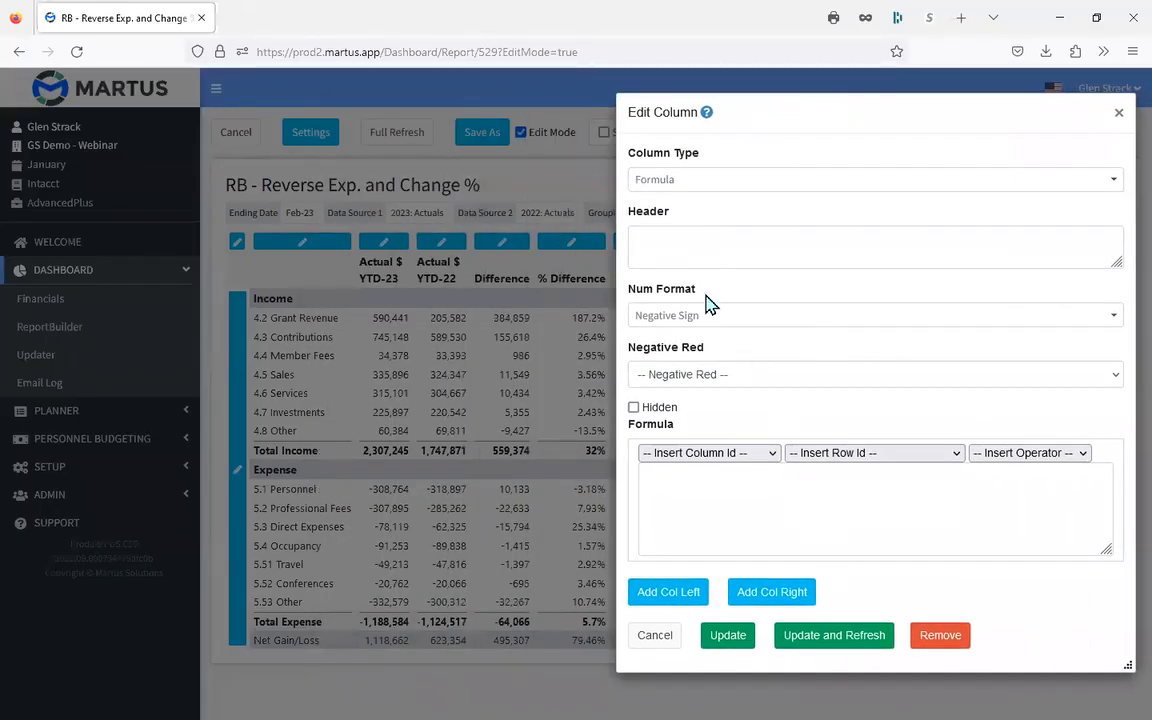
{"action": "left_click", "coordinate": [694, 240]}
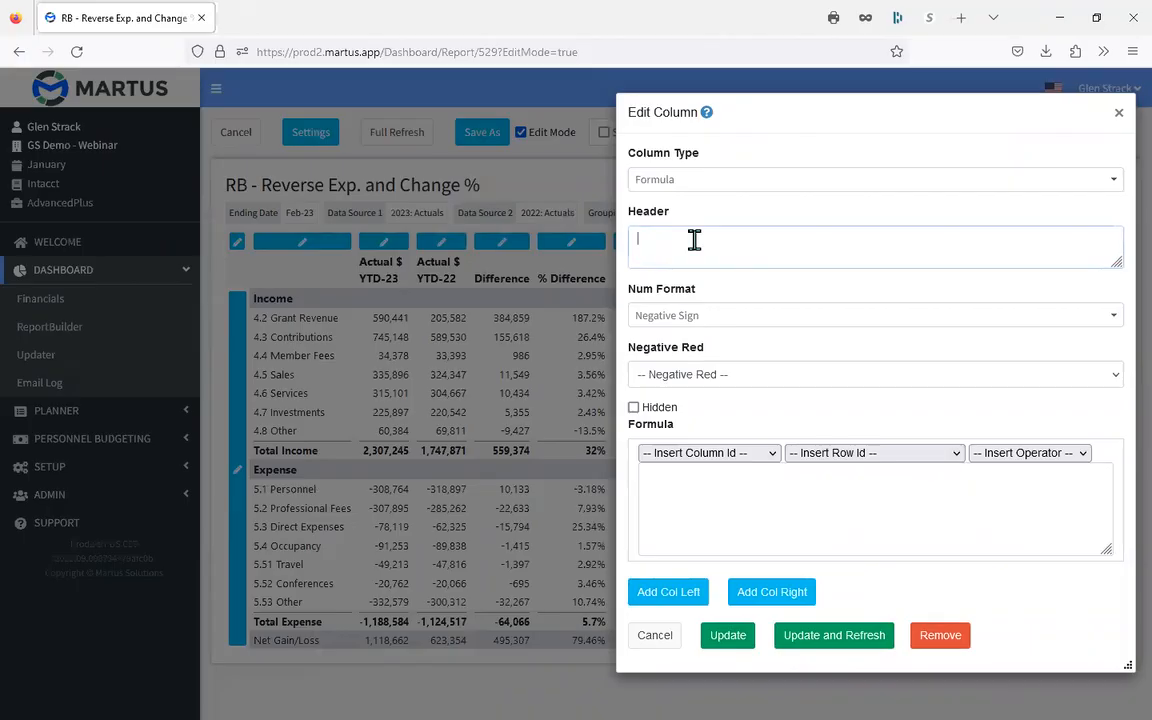
{"action": "type", "text": "& "}
{"action": "type", "text": "Diffe"}
{"action": "key", "text": "BackSpace"}
{"action": "key", "text": "BackSpace"}
{"action": "key", "text": "BackSpace"}
{"action": "key", "text": "BackSpace"}
{"action": "key", "text": "BackSpace"}
{"action": "key", "text": "BackSpace"}
{"action": "key", "text": "BackSpace"}
{"action": "type", "text": "% Difference"}
Step: Set the new column's formula to [Col 3 Difference] / [Col 2 Actual $ YTD-22] with Percent number format, and refresh the report
{"action": "left_click", "coordinate": [727, 458]}
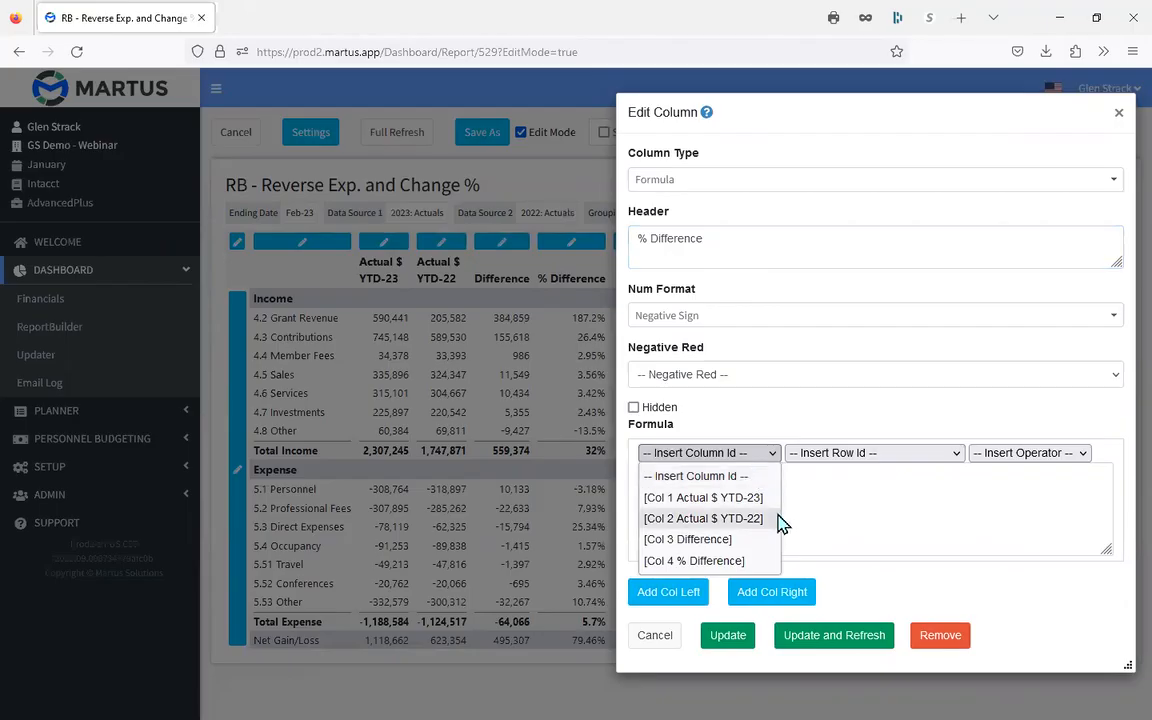
{"action": "left_click", "coordinate": [761, 539]}
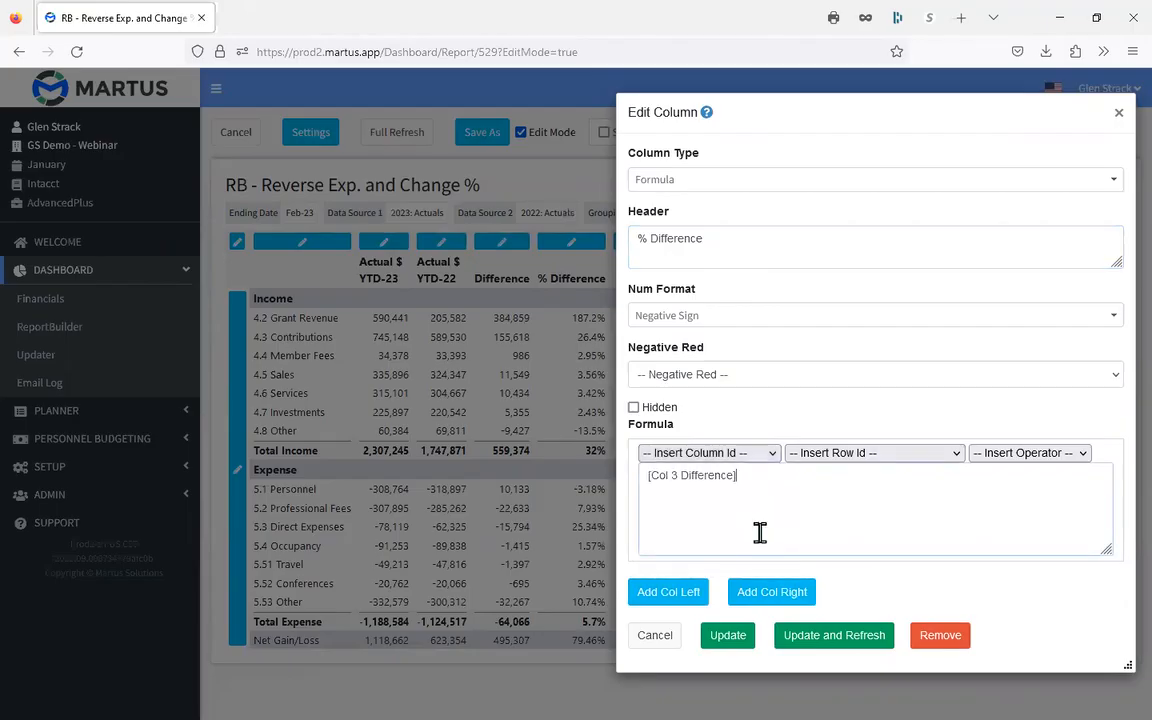
{"action": "left_click", "coordinate": [1080, 456]}
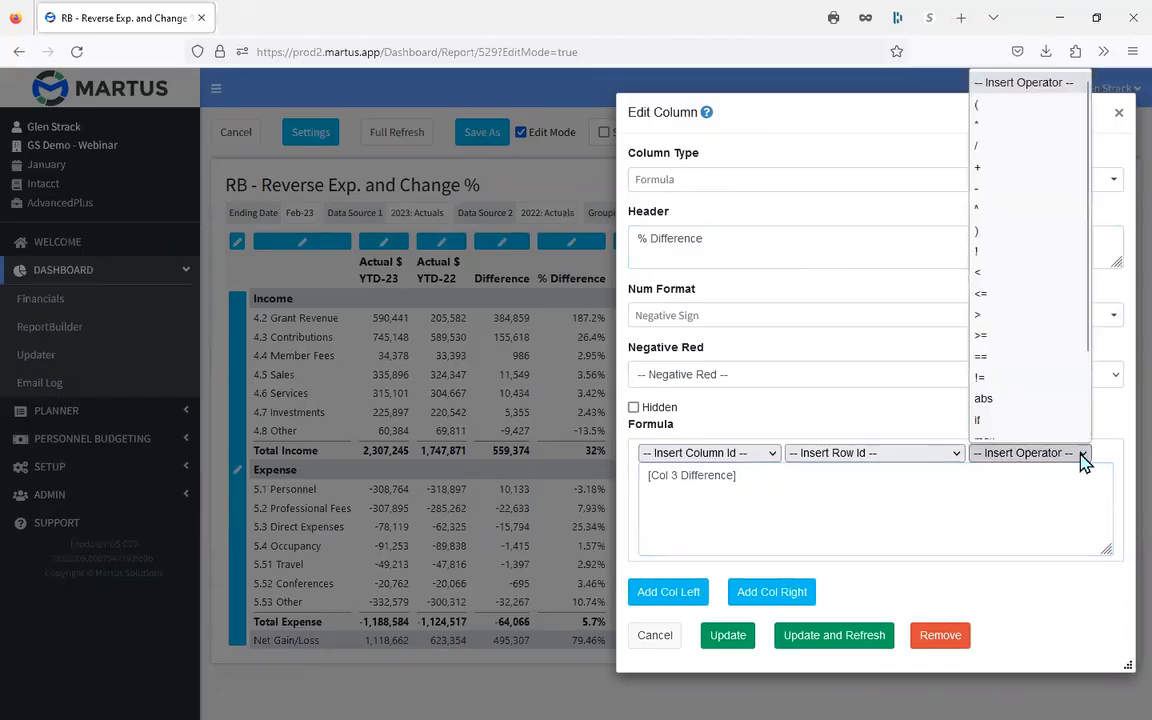
{"action": "left_click", "coordinate": [1008, 152]}
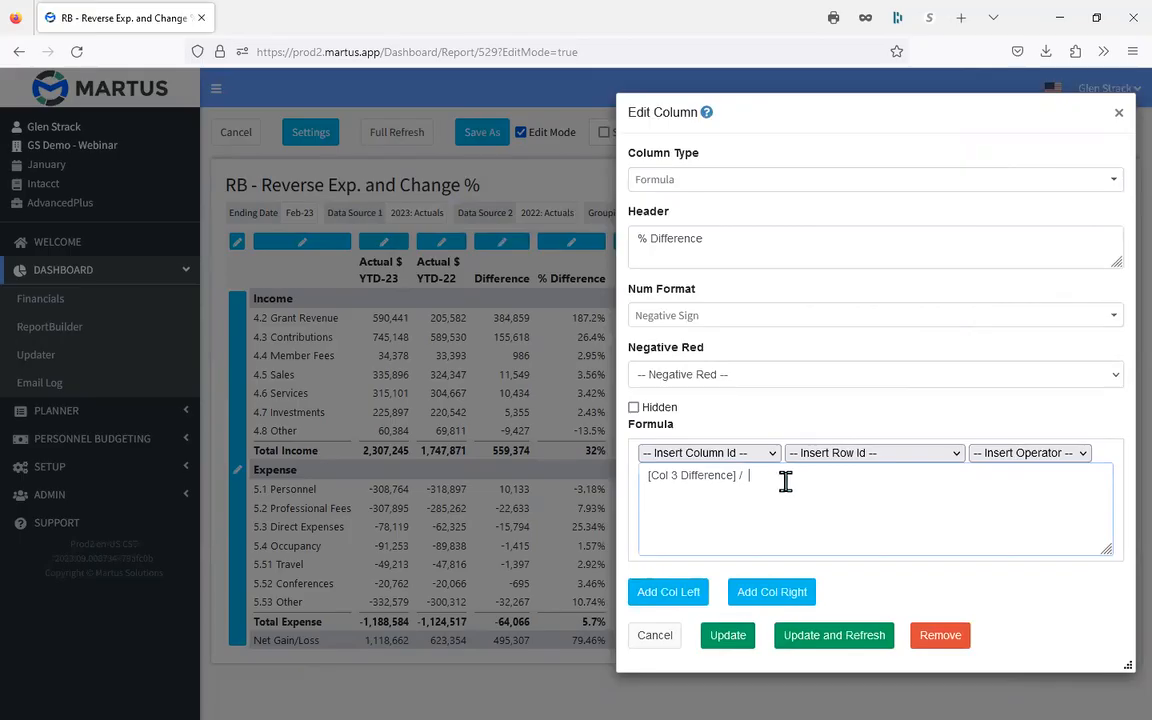
{"action": "left_click", "coordinate": [735, 320]}
{"action": "left_click", "coordinate": [663, 389]}
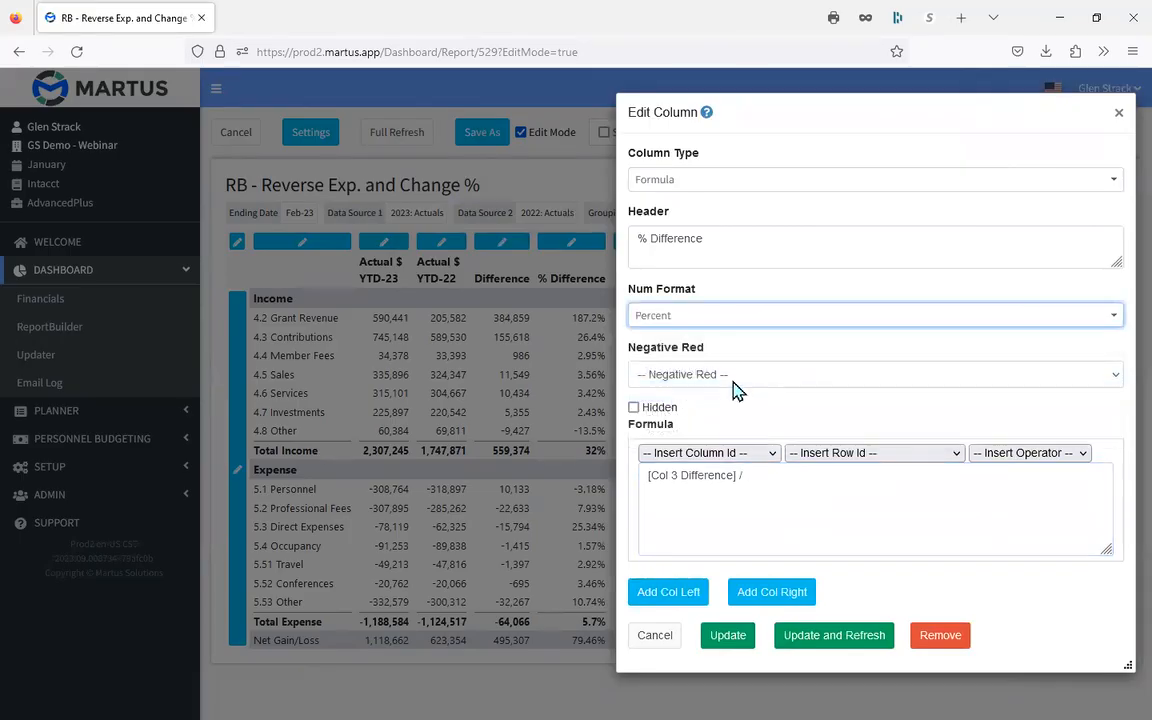
{"action": "left_click", "coordinate": [784, 480]}
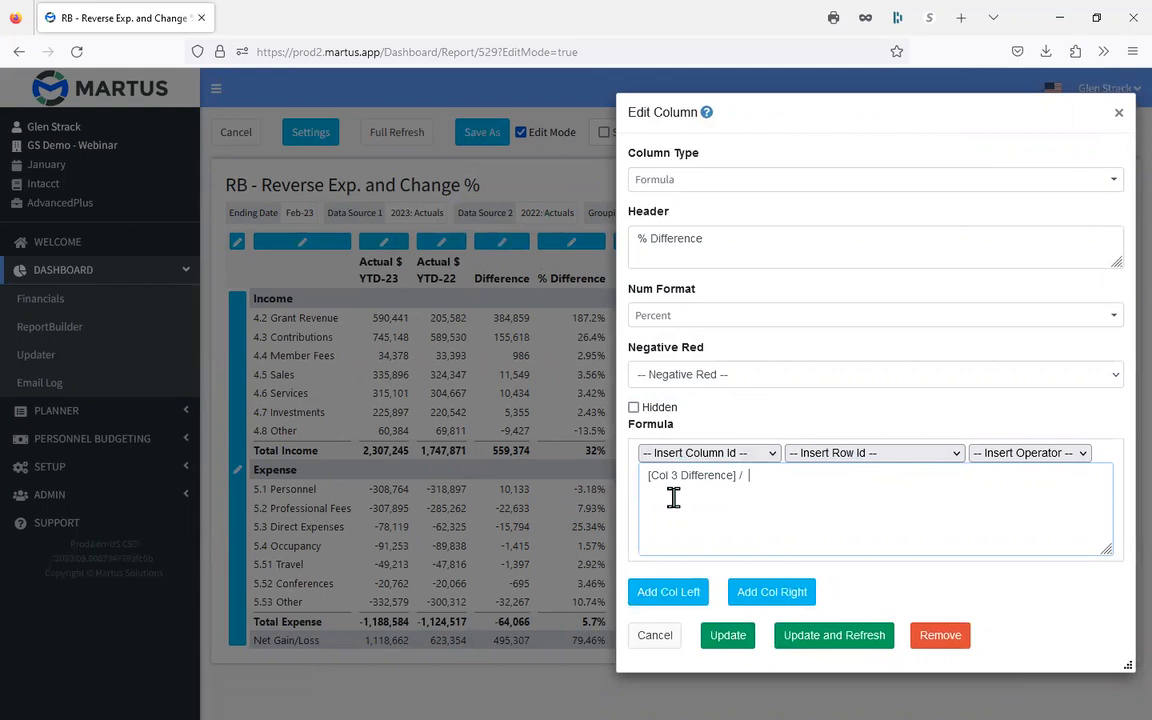
{"action": "left_click", "coordinate": [771, 457]}
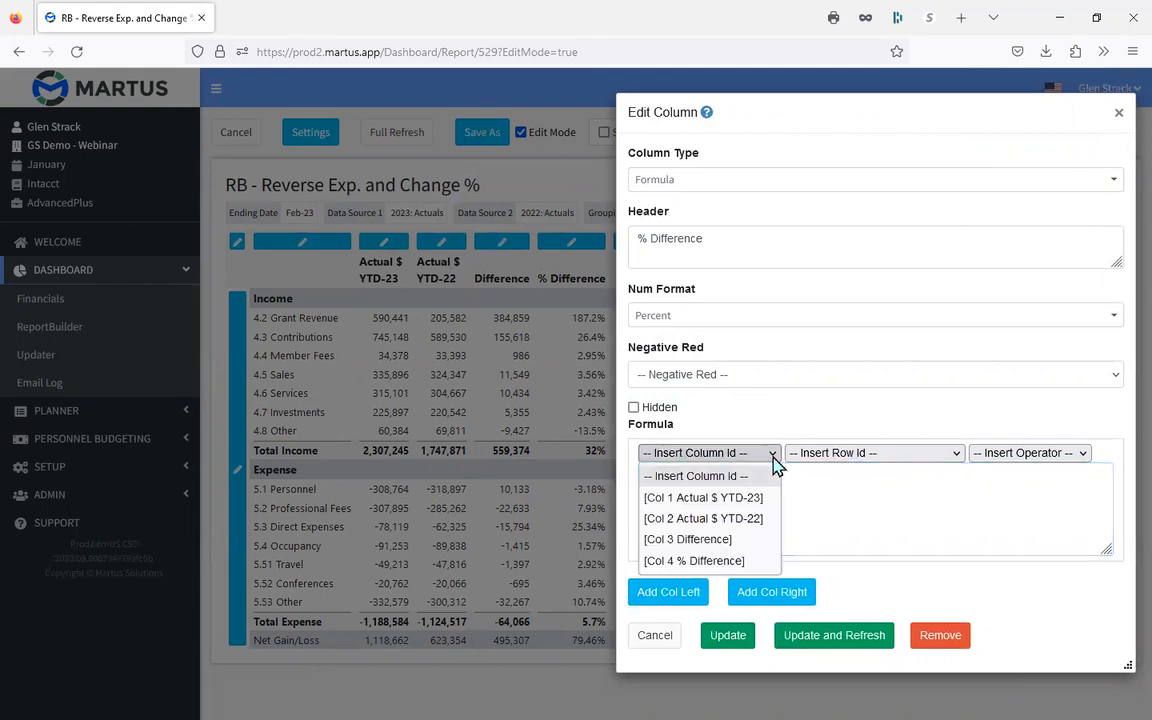
{"action": "left_click", "coordinate": [758, 519]}
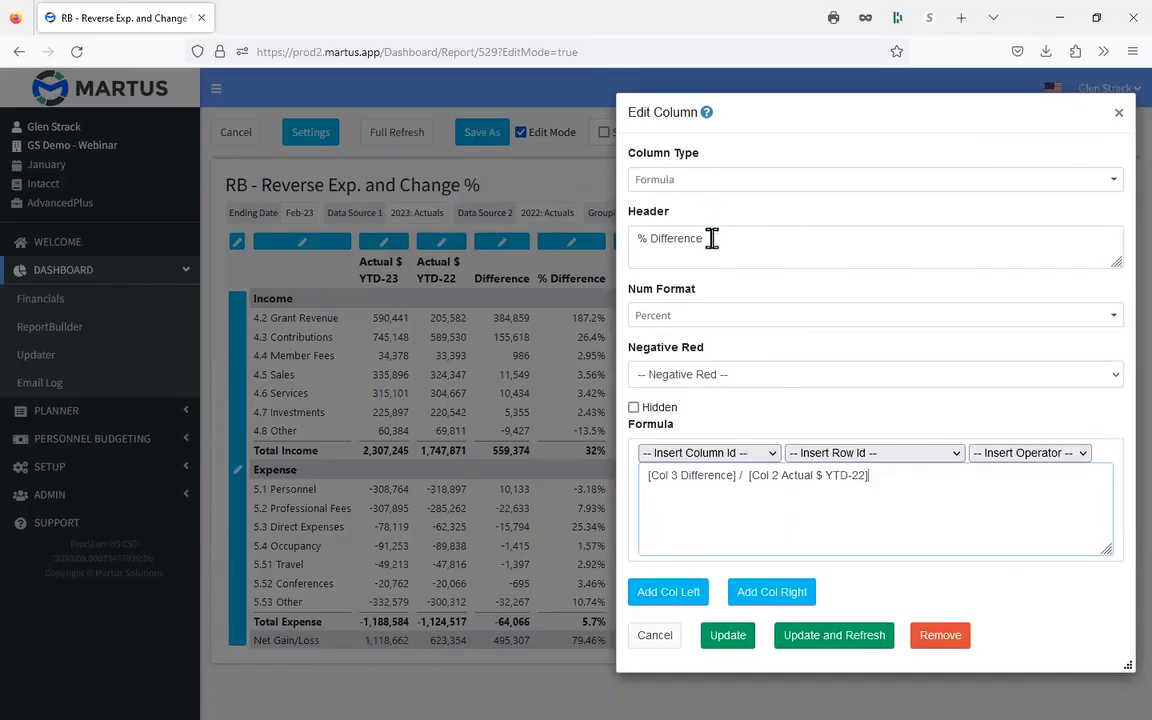
{"action": "left_click", "coordinate": [822, 648]}
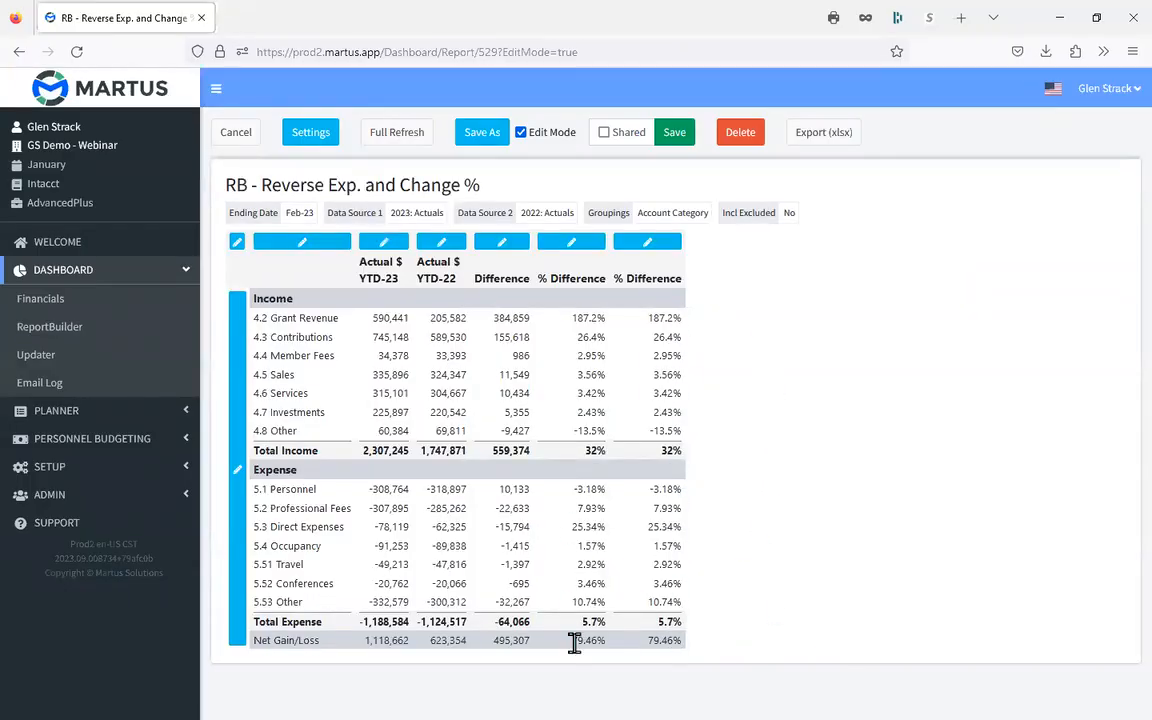
Step: Review the formula settings of the newly added % Difference column, leaving them as they are
{"action": "left_click", "coordinate": [648, 244]}
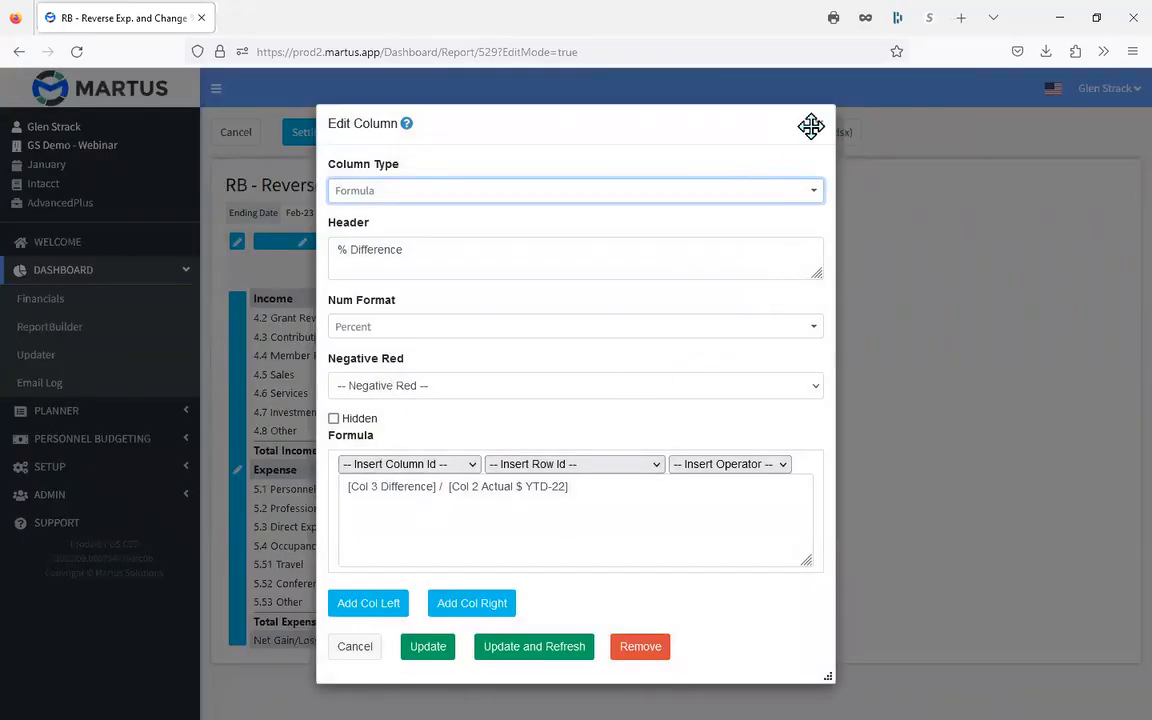
{"action": "left_click", "coordinate": [354, 649]}
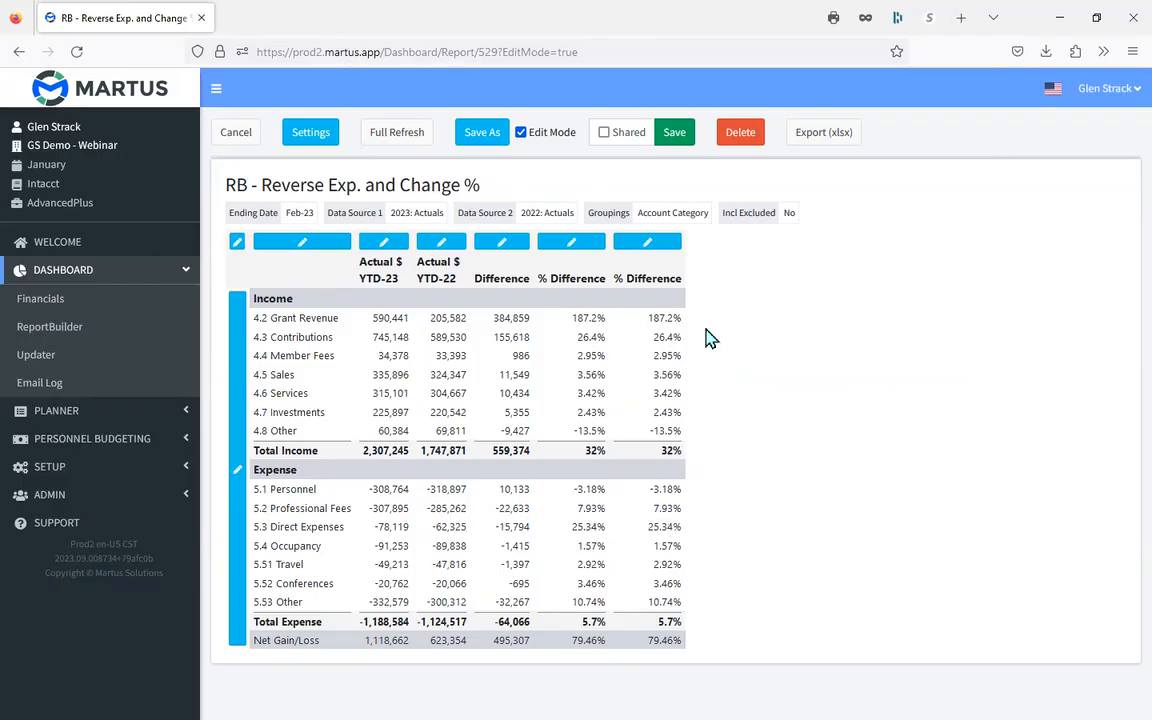
{"action": "left_click", "coordinate": [650, 243]}
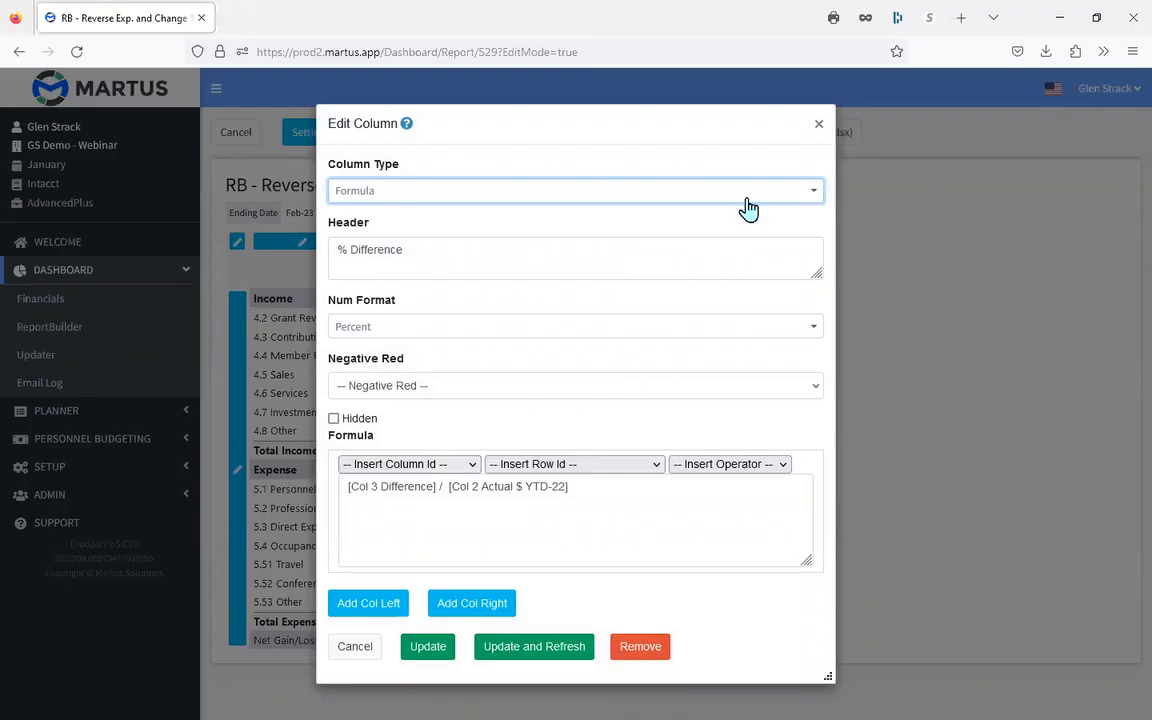
{"action": "left_click", "coordinate": [819, 131]}
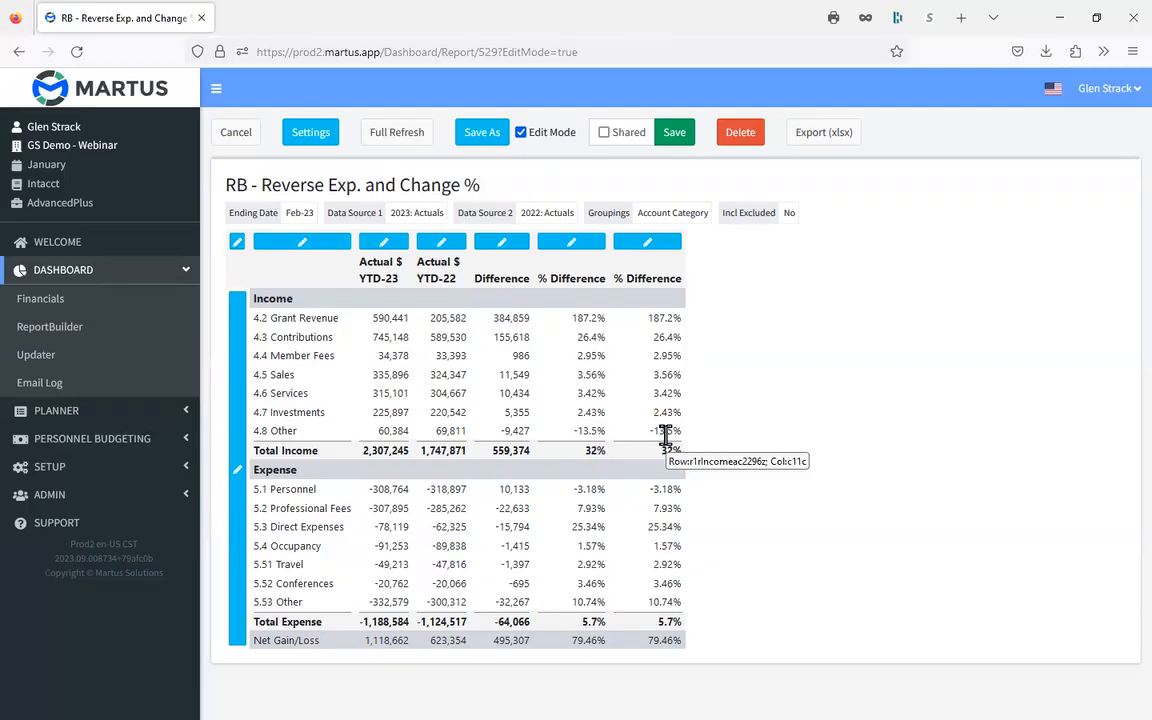
Step: Wrap [Col 2 Actual $ YTD-22] in abs( ) in the last % Difference column's formula and refresh the report
{"action": "left_click", "coordinate": [652, 243]}
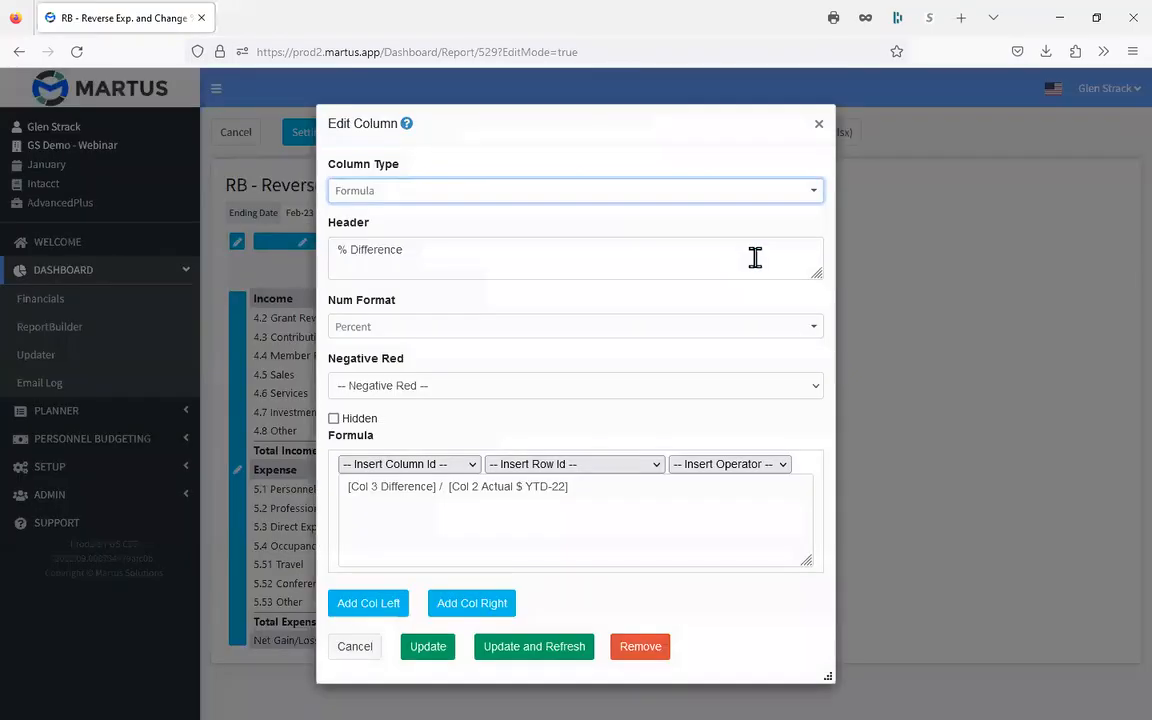
{"action": "left_click", "coordinate": [448, 488]}
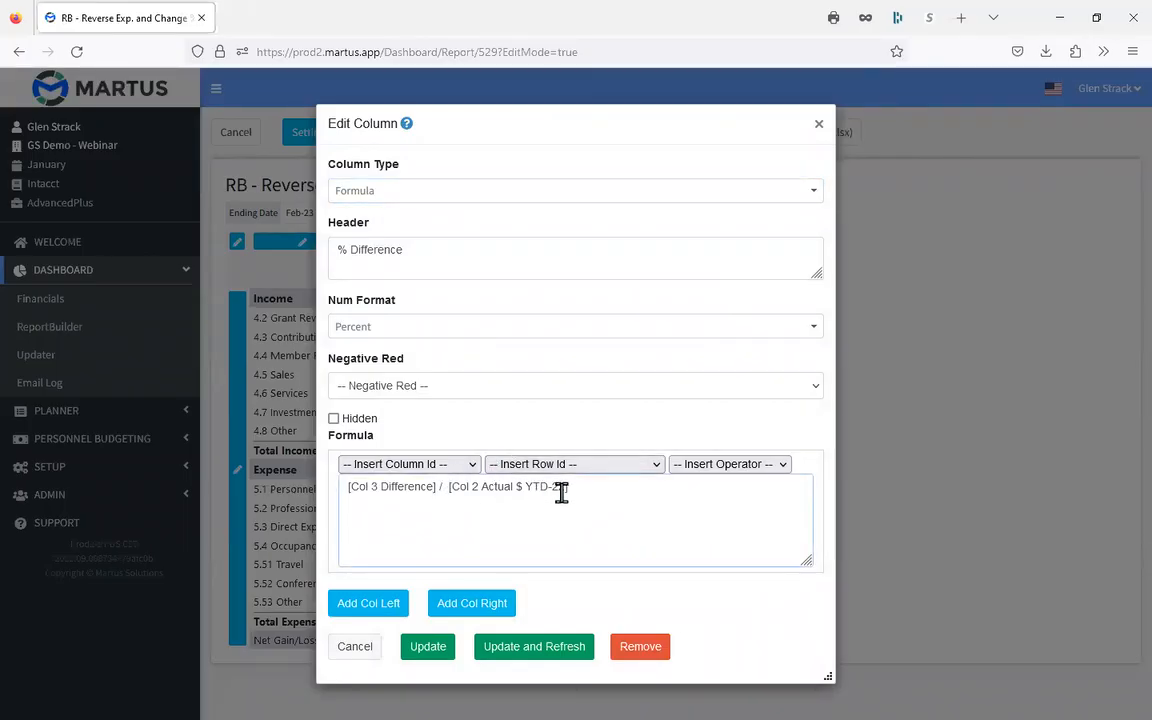
{"action": "left_click", "coordinate": [710, 468]}
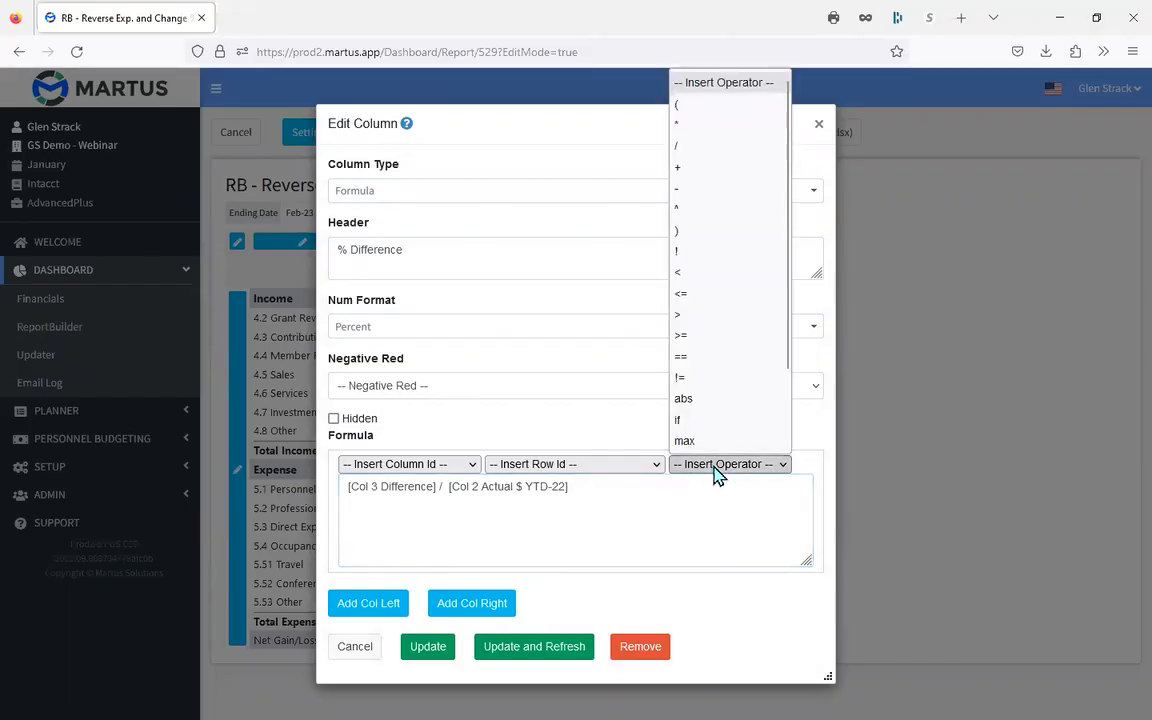
{"action": "left_click", "coordinate": [722, 401]}
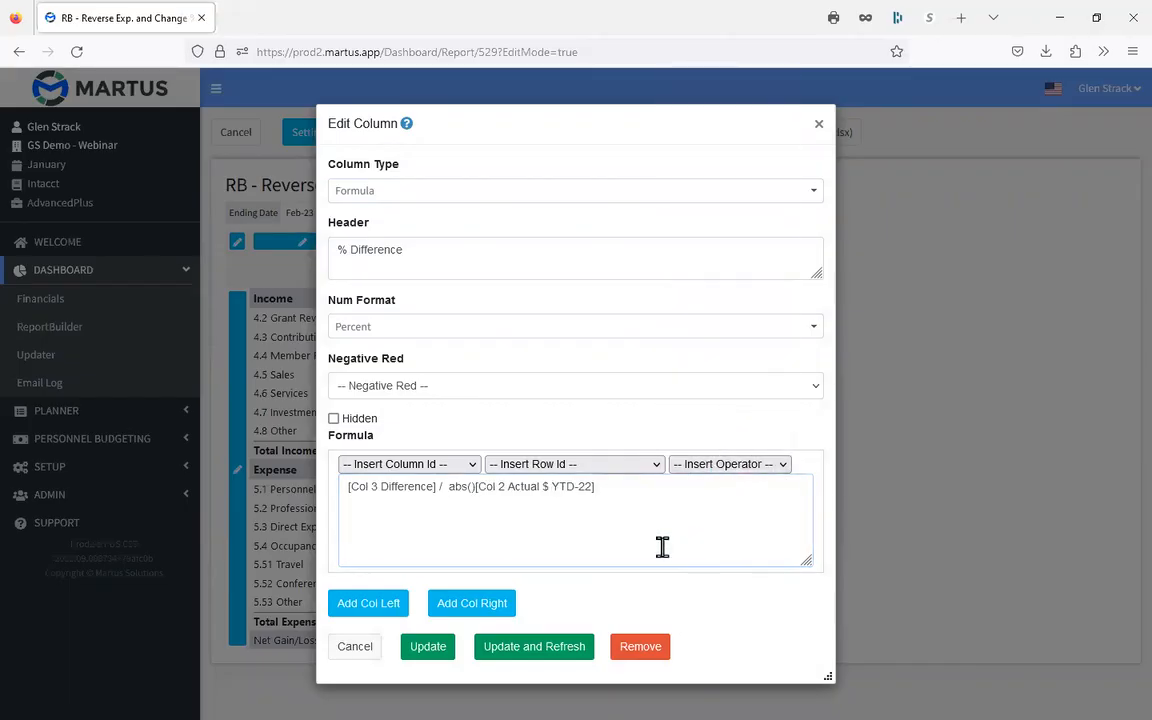
{"action": "key", "text": "BackSpace"}
{"action": "left_click", "coordinate": [534, 651]}
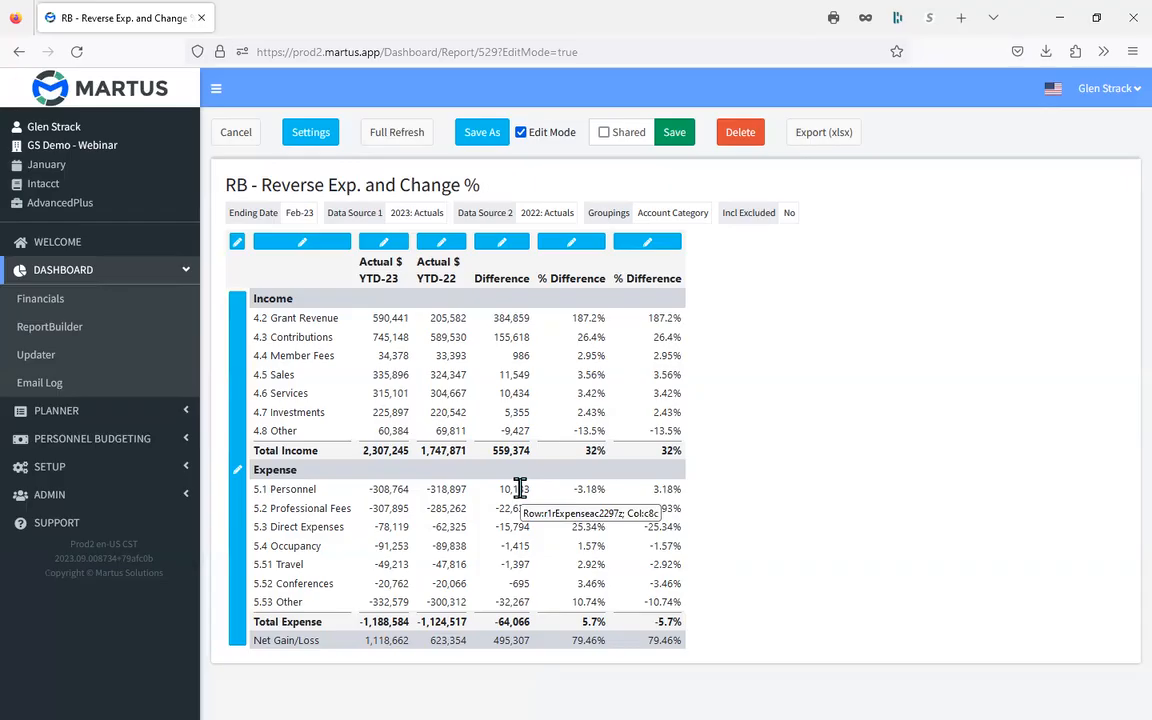
Step: Move the abs-based % Difference column ahead of the original % Difference column and check its formula
{"action": "left_click_drag", "start_coordinate": [651, 243], "coordinate": [576, 244]}
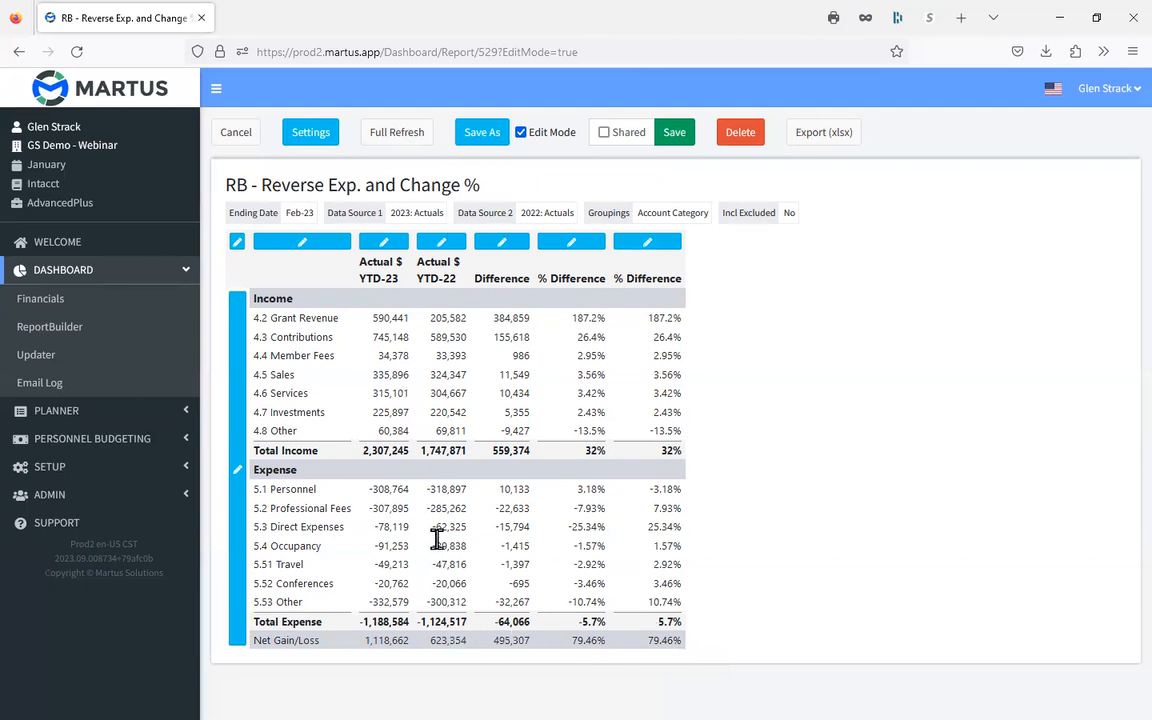
{"action": "left_click", "coordinate": [576, 243]}
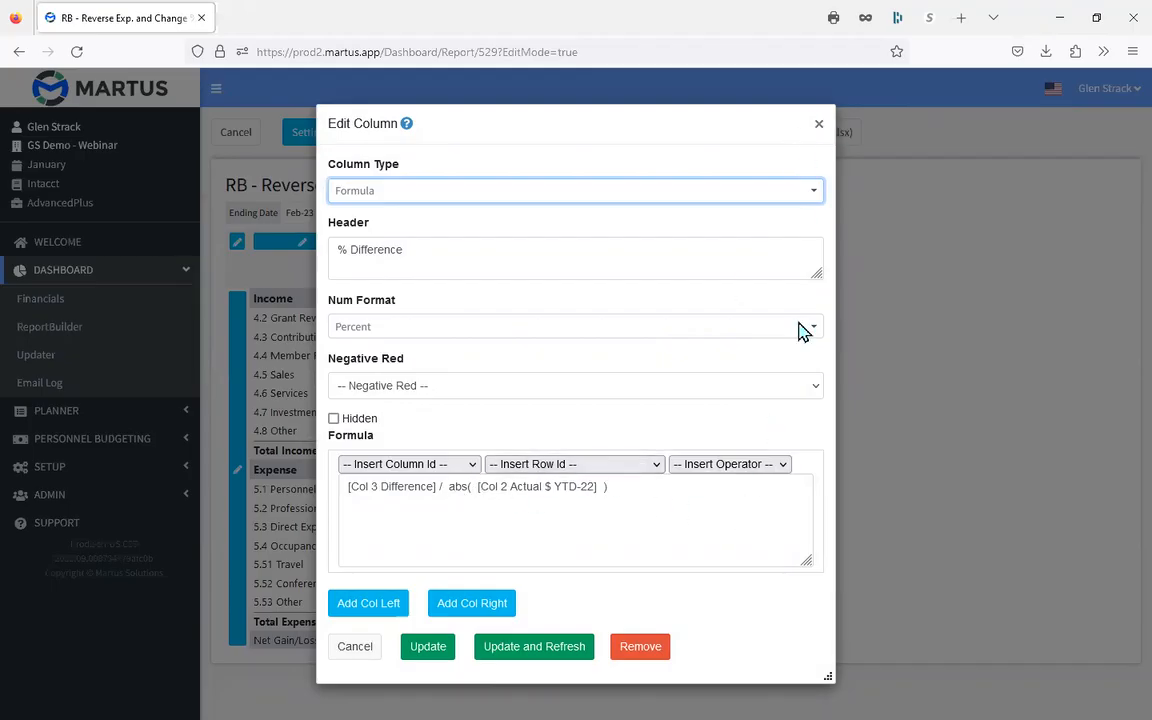
{"action": "left_click", "coordinate": [819, 129]}
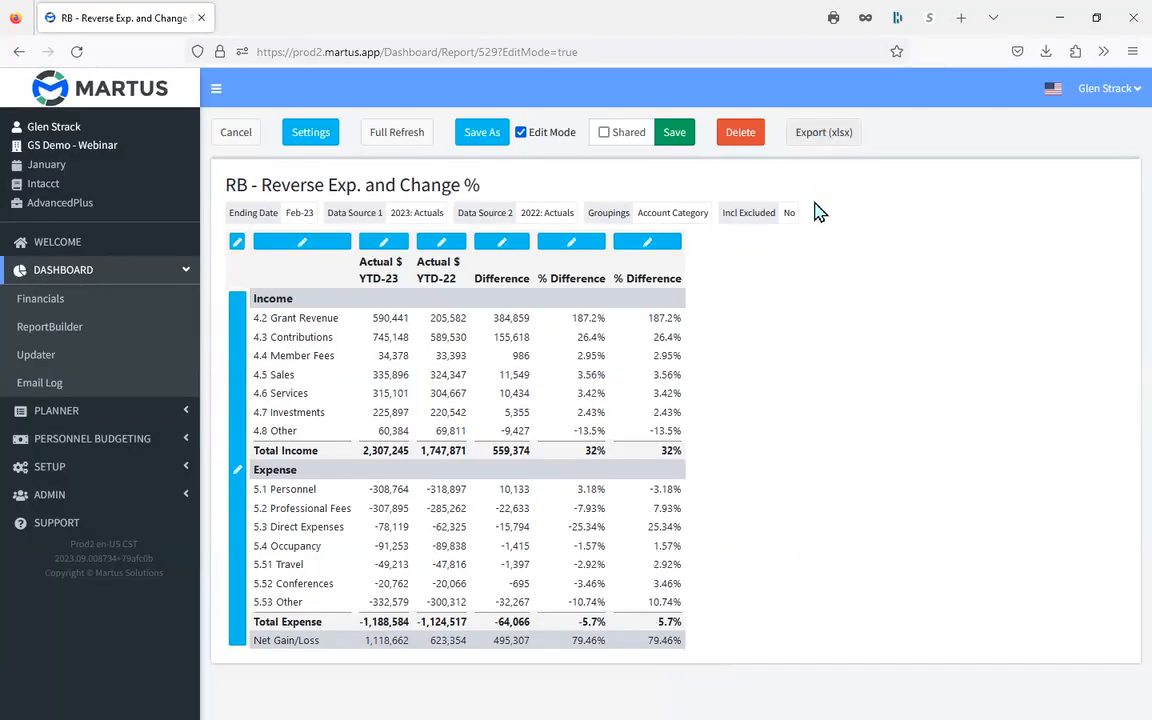
Step: Remove the original % Difference column with the formula lacking abs, and save the report
{"action": "left_click", "coordinate": [645, 244]}
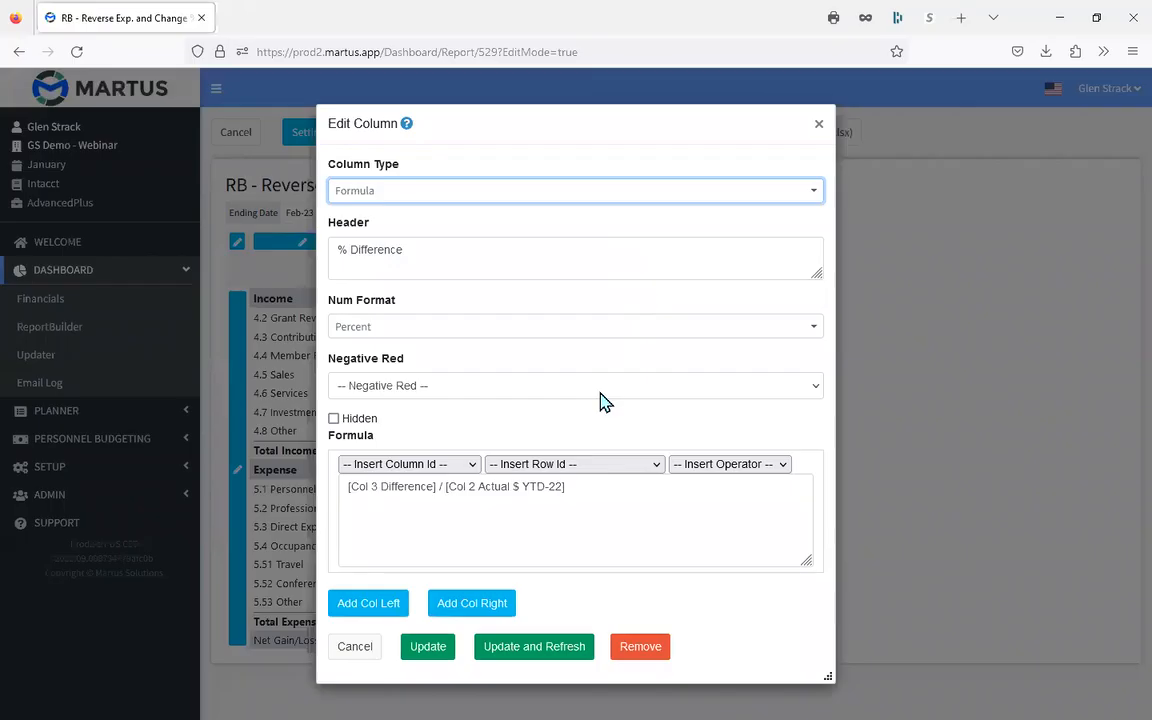
{"action": "left_click", "coordinate": [650, 652]}
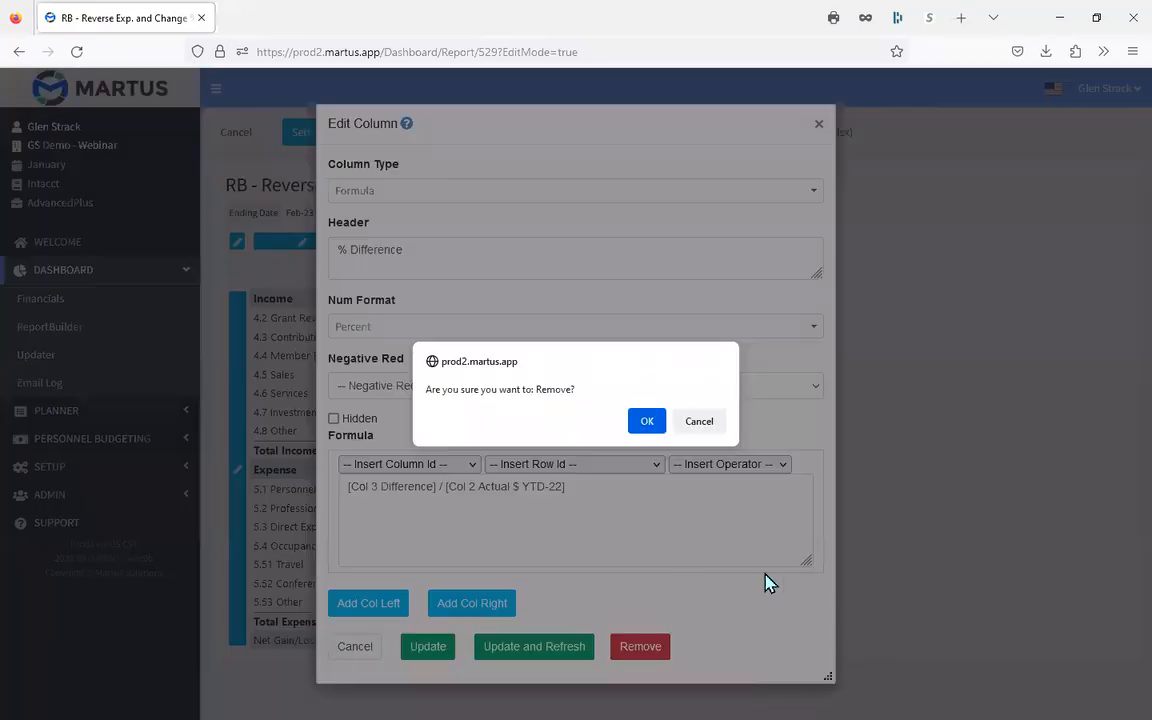
{"action": "left_click", "coordinate": [650, 421]}
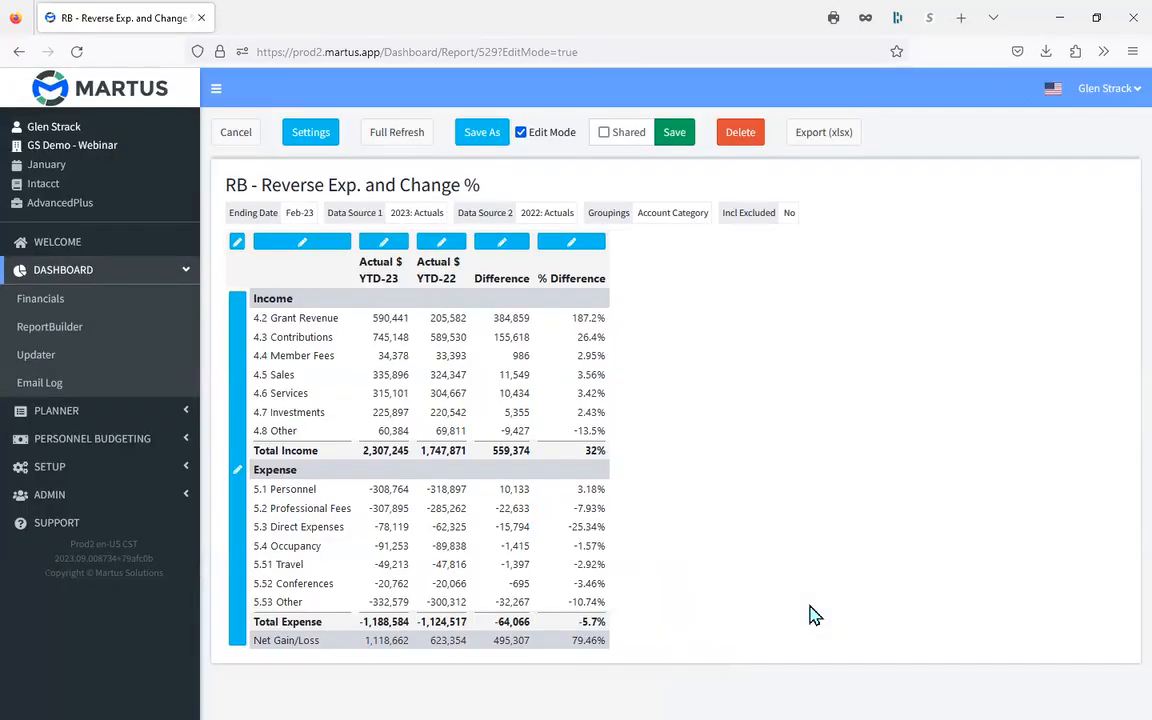
{"action": "left_click", "coordinate": [674, 134]}
Step: Add a column directly after Actual $ YTD-23 and set its column type to Formula
{"action": "left_click", "coordinate": [389, 249]}
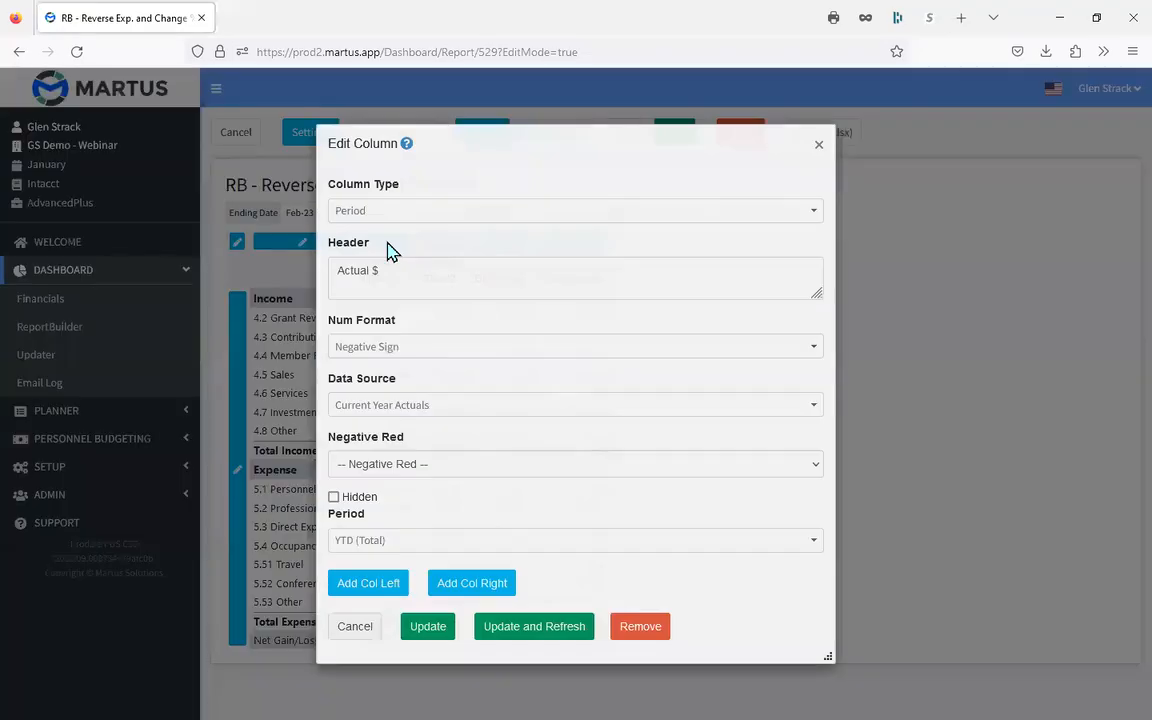
{"action": "left_click", "coordinate": [494, 587]}
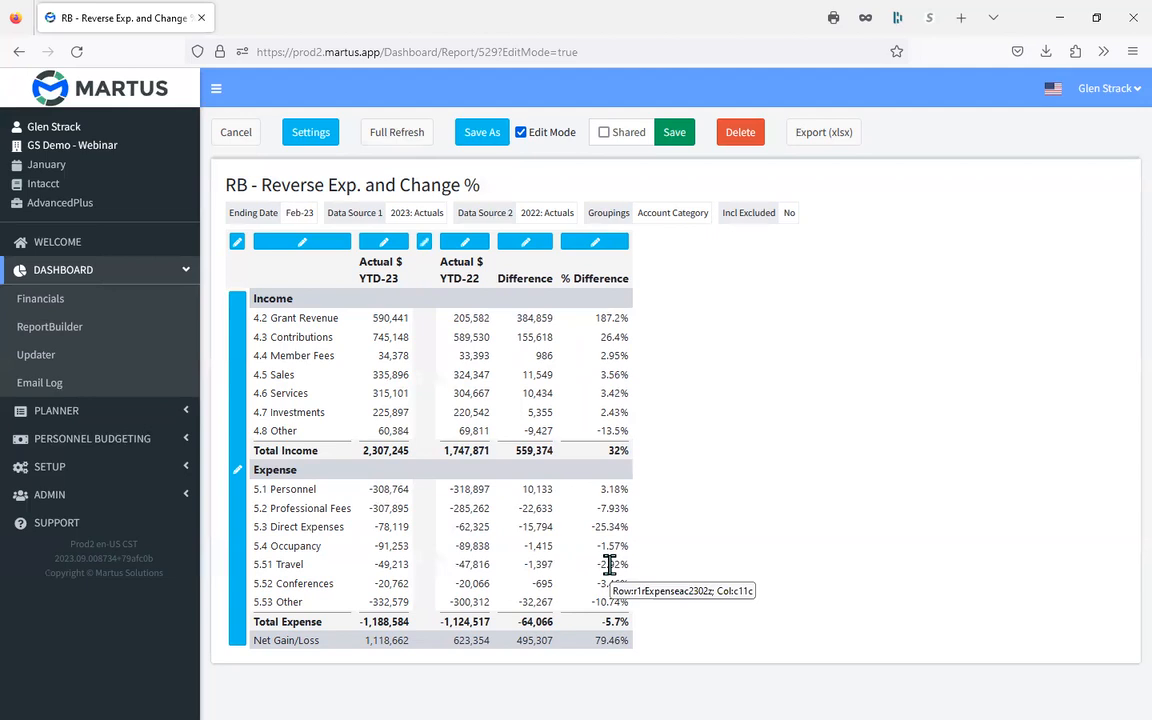
{"action": "left_click", "coordinate": [424, 243]}
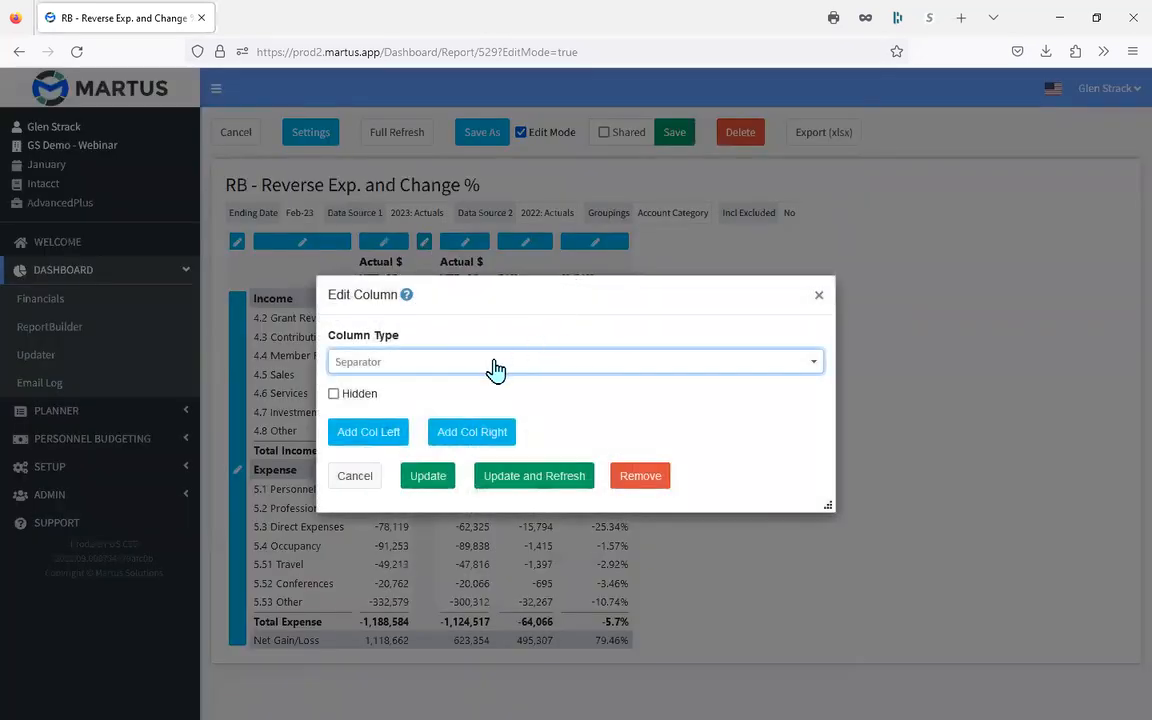
{"action": "left_click", "coordinate": [495, 370]}
{"action": "scroll", "coordinate": [527, 470], "scroll_direction": "up", "scroll_amount": 2}
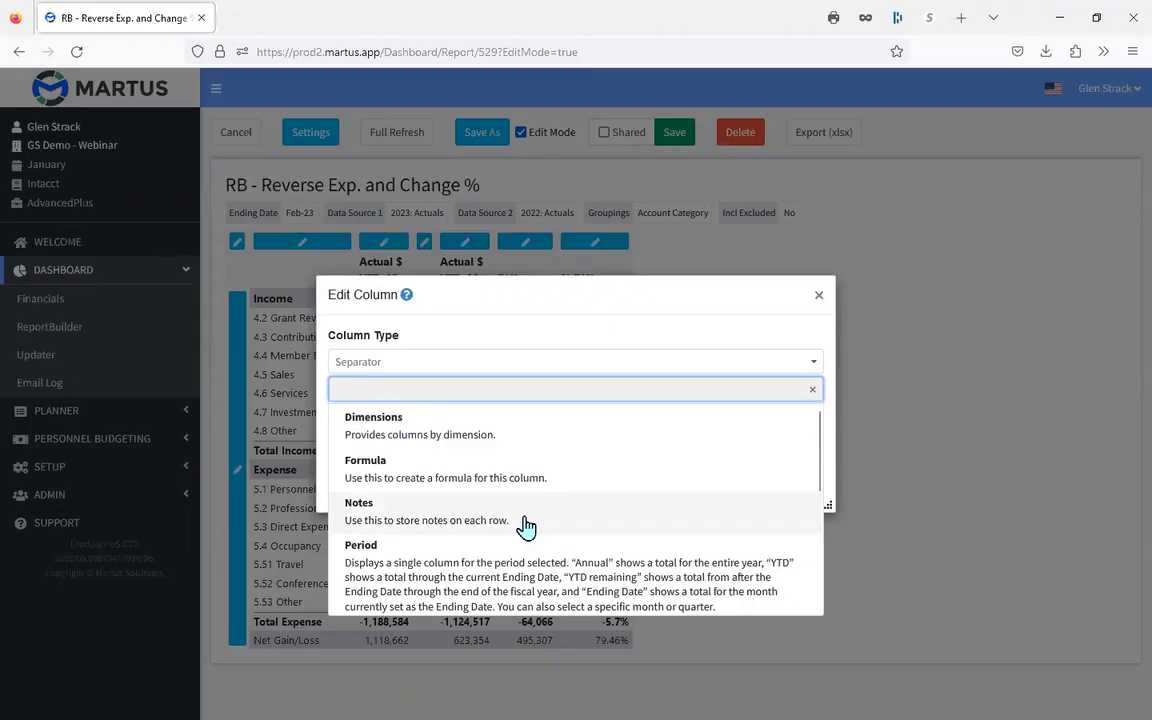
{"action": "left_click", "coordinate": [450, 478]}
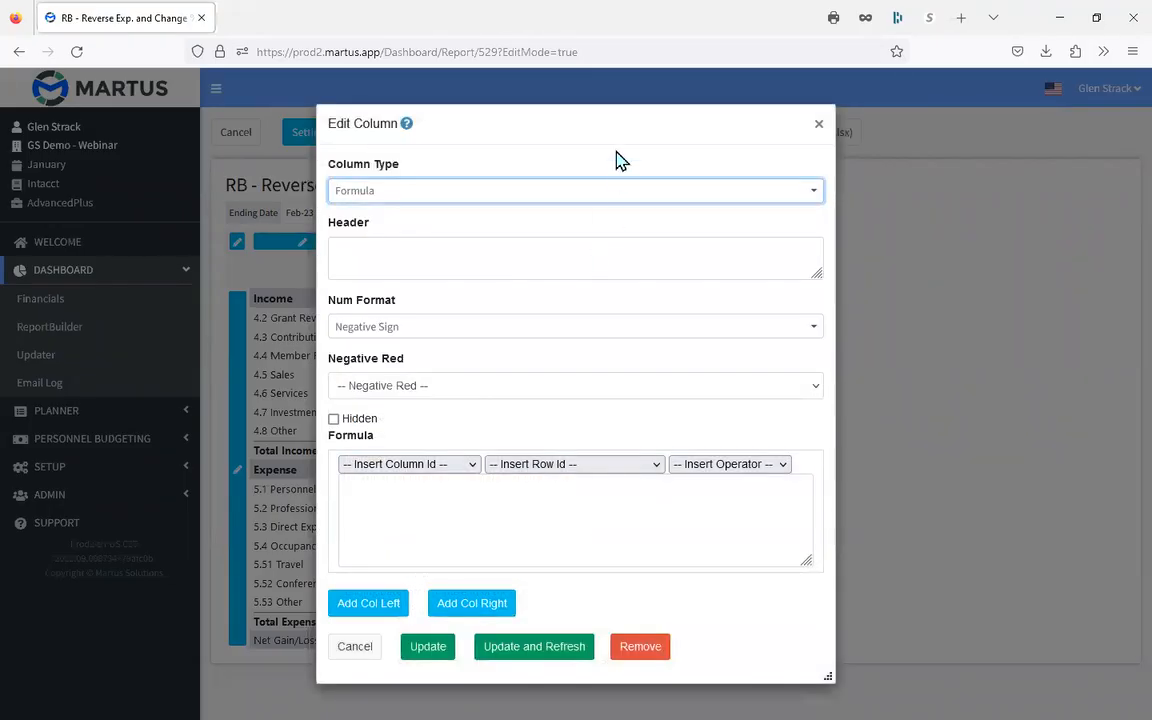
{"action": "left_click_drag", "start_coordinate": [609, 126], "coordinate": [731, 135]}
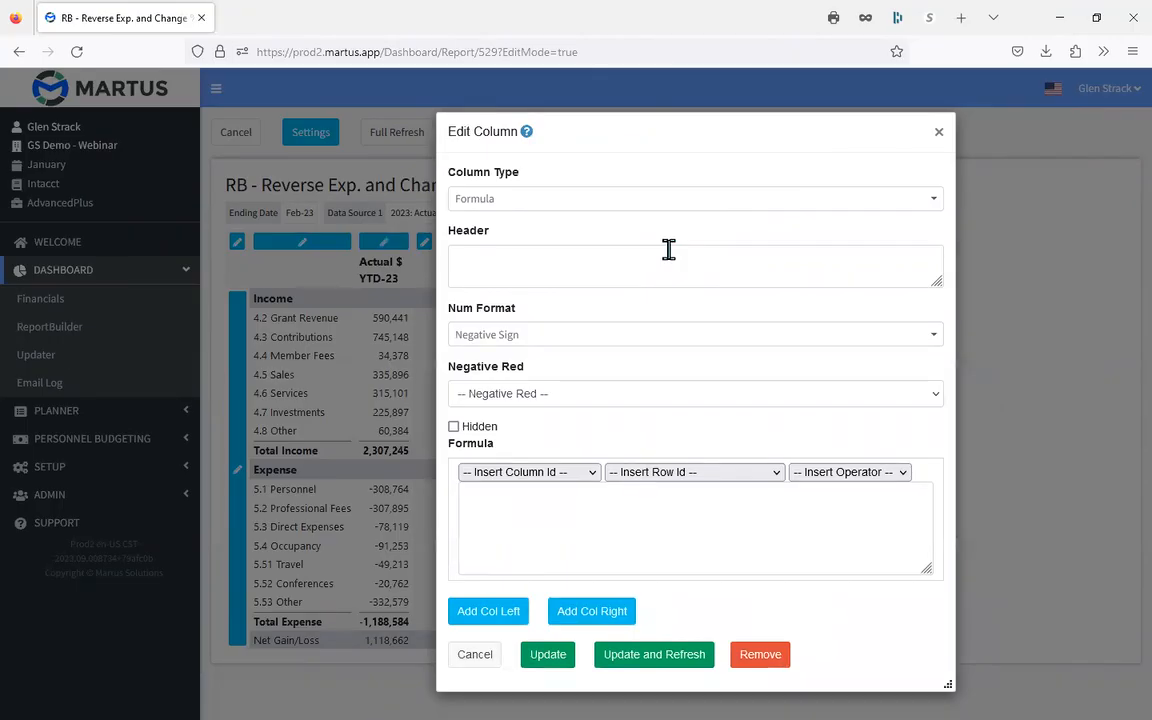
Step: Give the new formula column the two-line header "Actual $" / "YTD-23"
{"action": "left_click", "coordinate": [644, 267]}
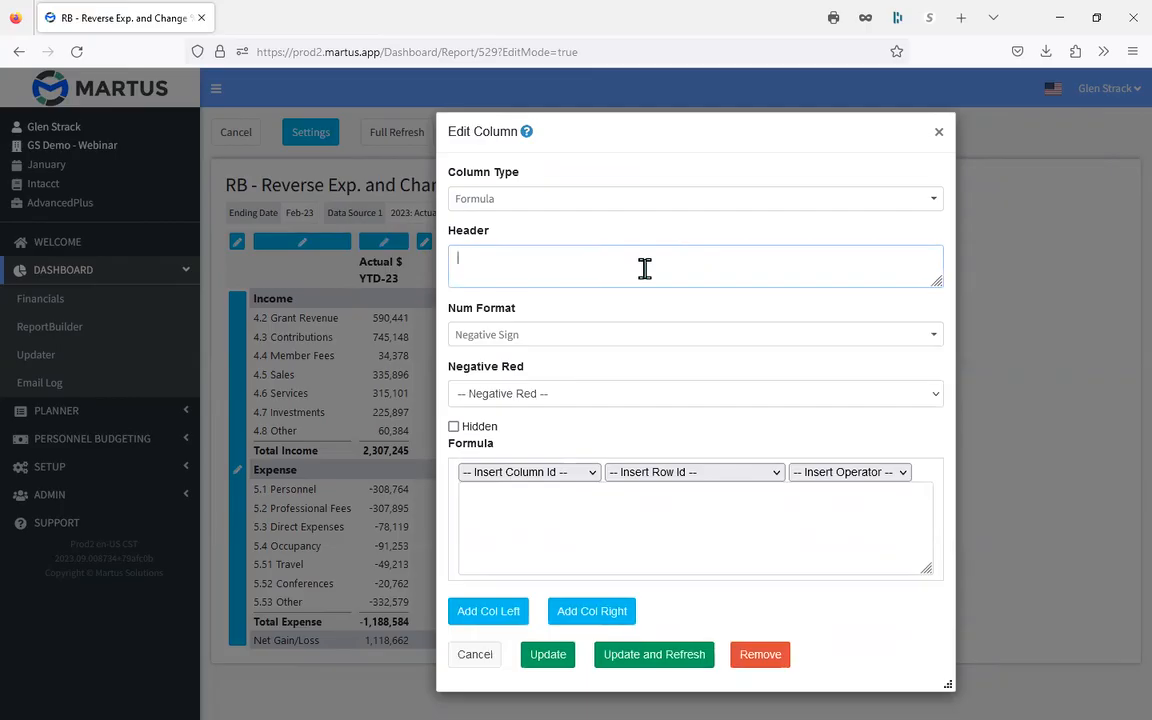
{"action": "type", "text": "Actual $"}
{"action": "key", "text": "Return"}
{"action": "type", "text": "YTD-23"}
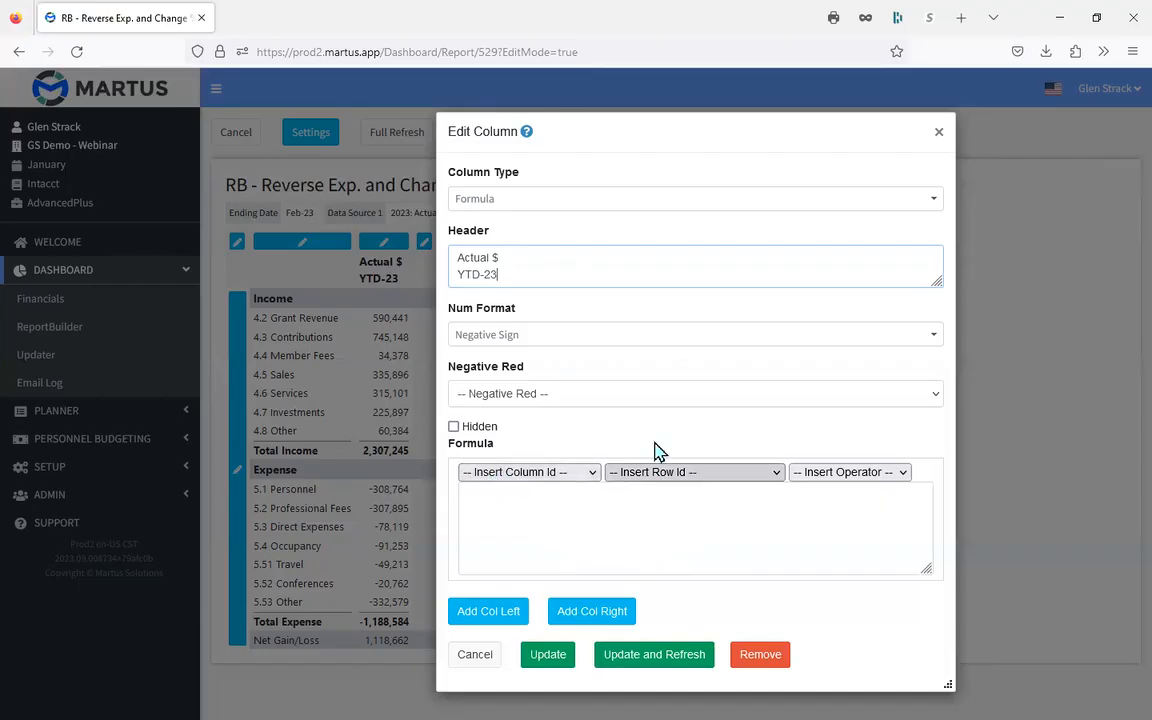
Step: Set the new column's formula to abs( [Col 1 Actual $ YTD-23] ) and refresh the report
{"action": "left_click", "coordinate": [567, 481]}
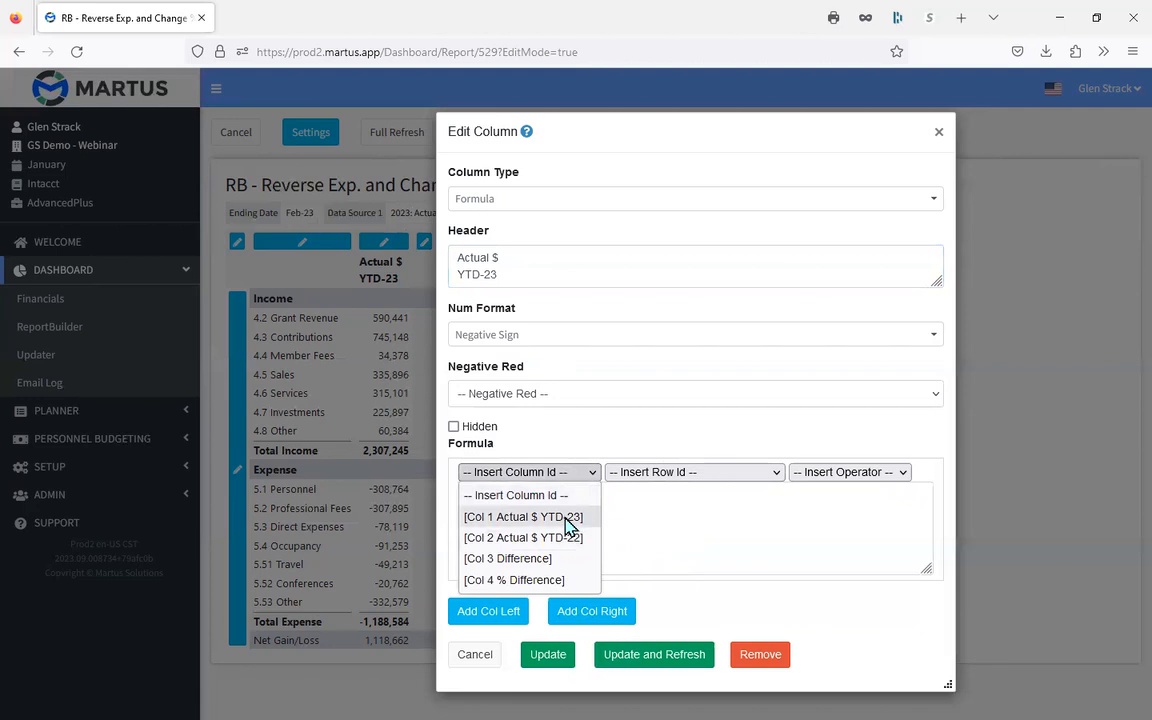
{"action": "left_click", "coordinate": [567, 517]}
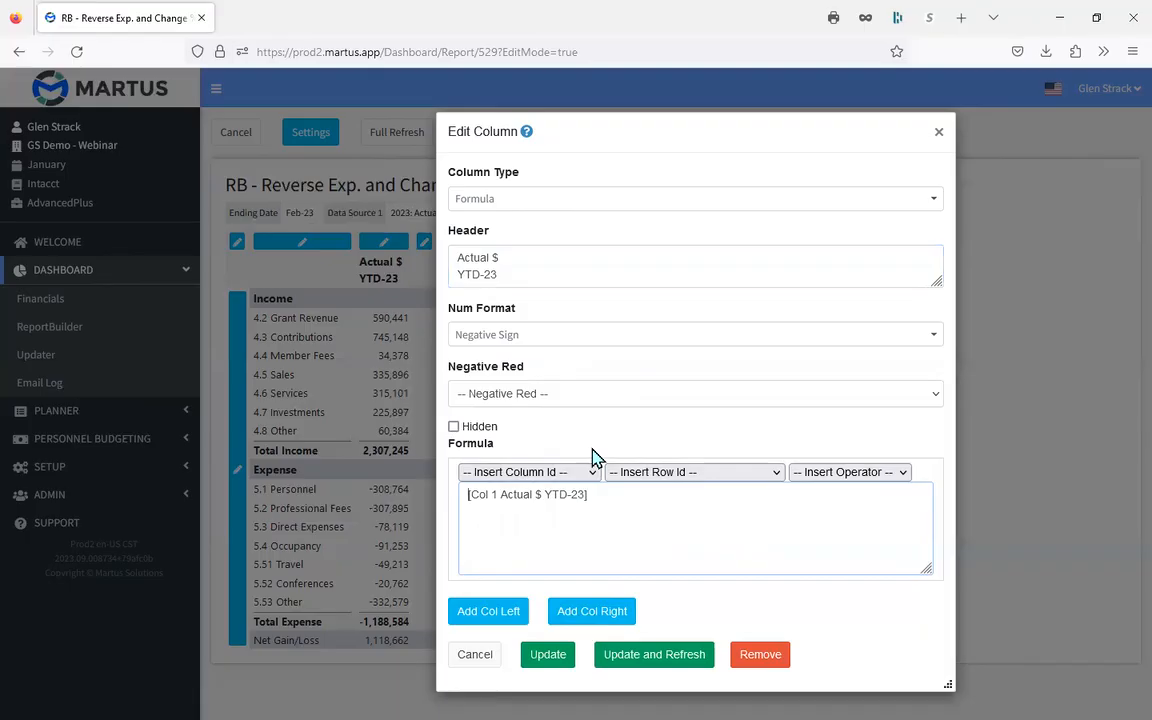
{"action": "left_click", "coordinate": [898, 476]}
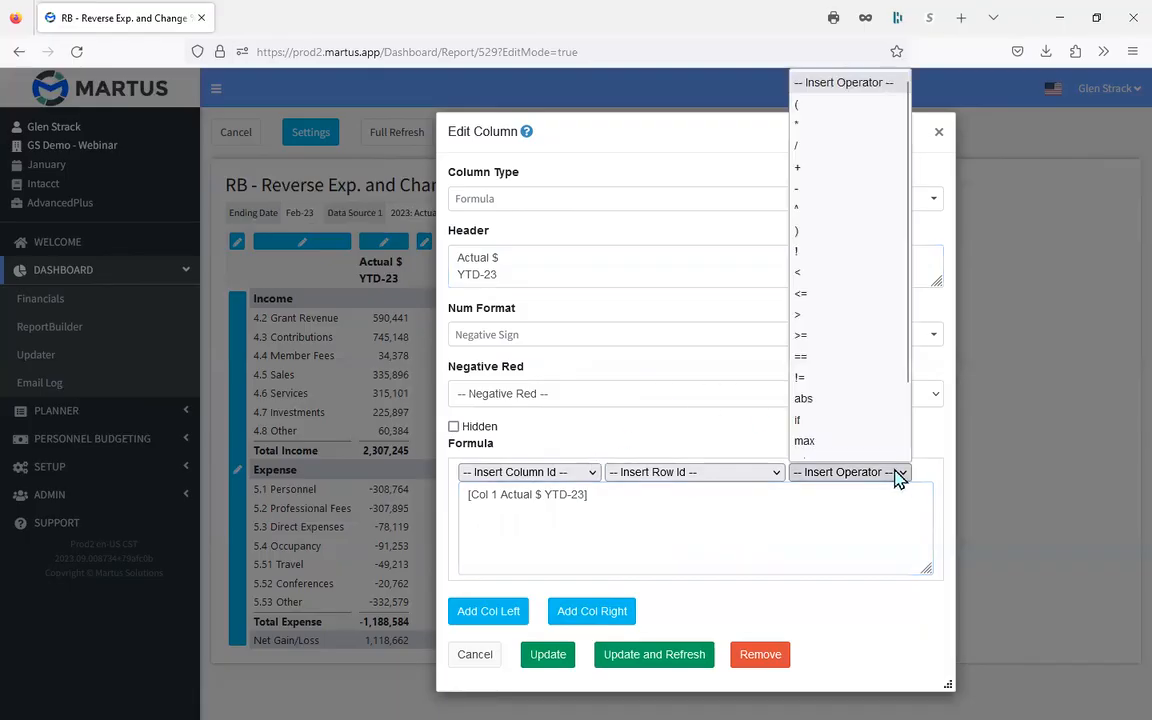
{"action": "left_click", "coordinate": [847, 410]}
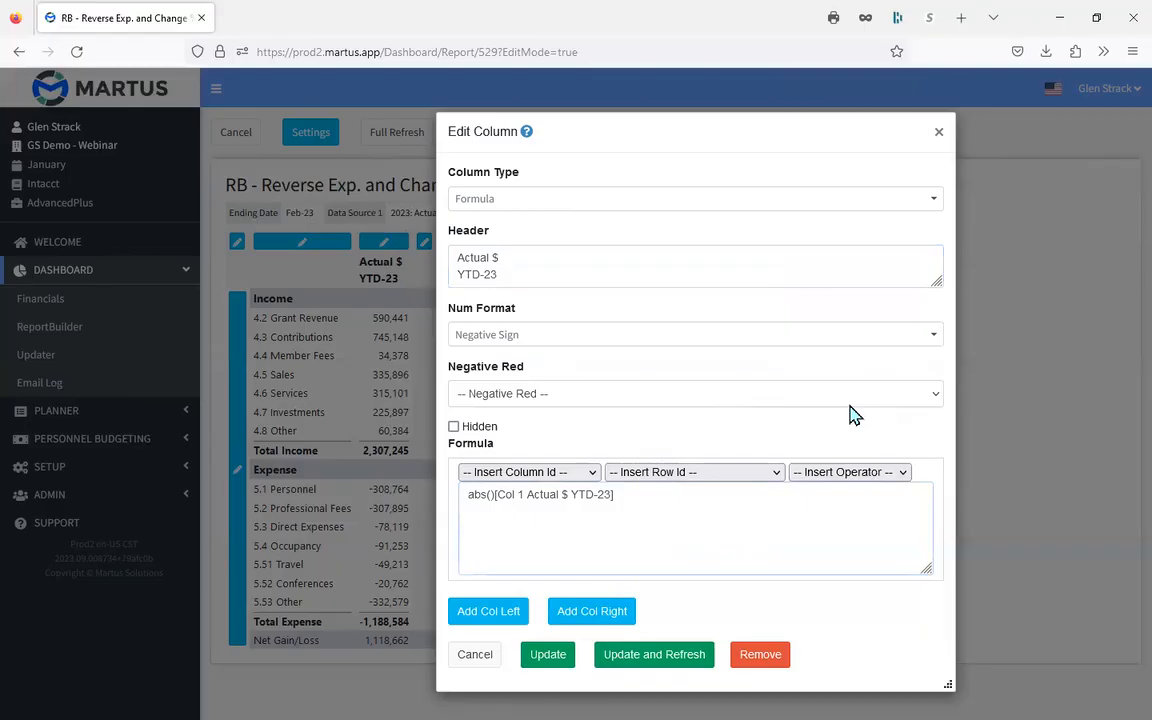
{"action": "key", "text": "BackSpace"}
{"action": "left_click", "coordinate": [706, 515]}
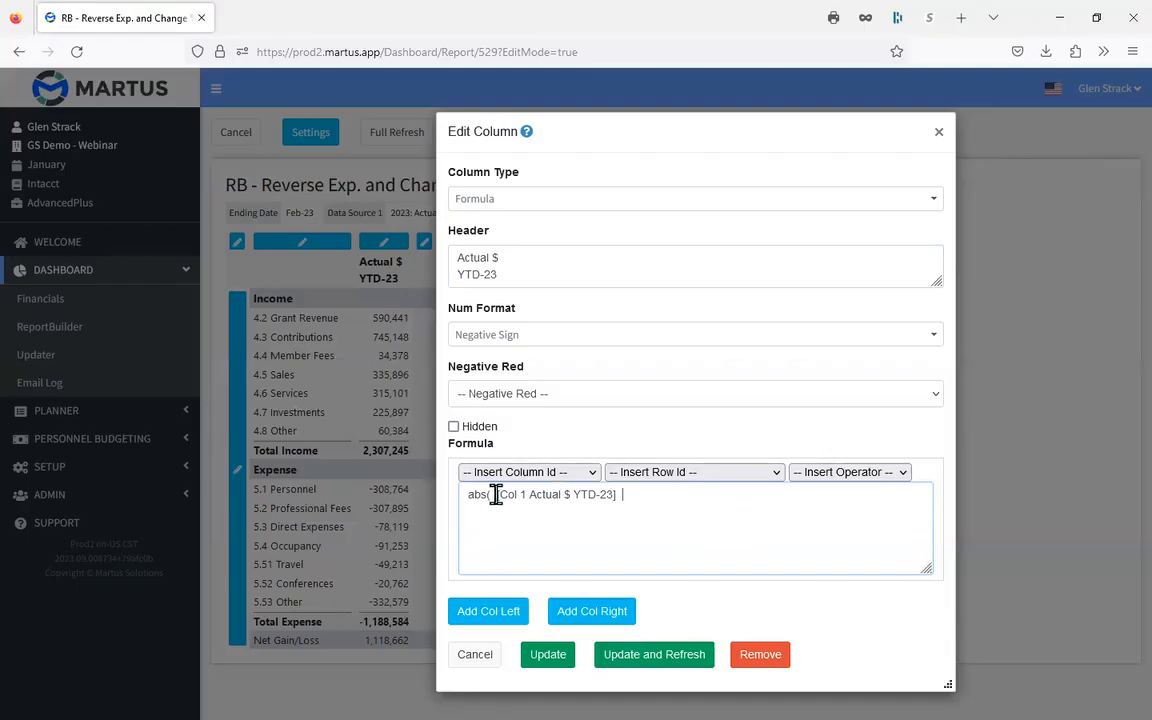
{"action": "type", "text": ")"}
{"action": "left_click", "coordinate": [656, 662]}
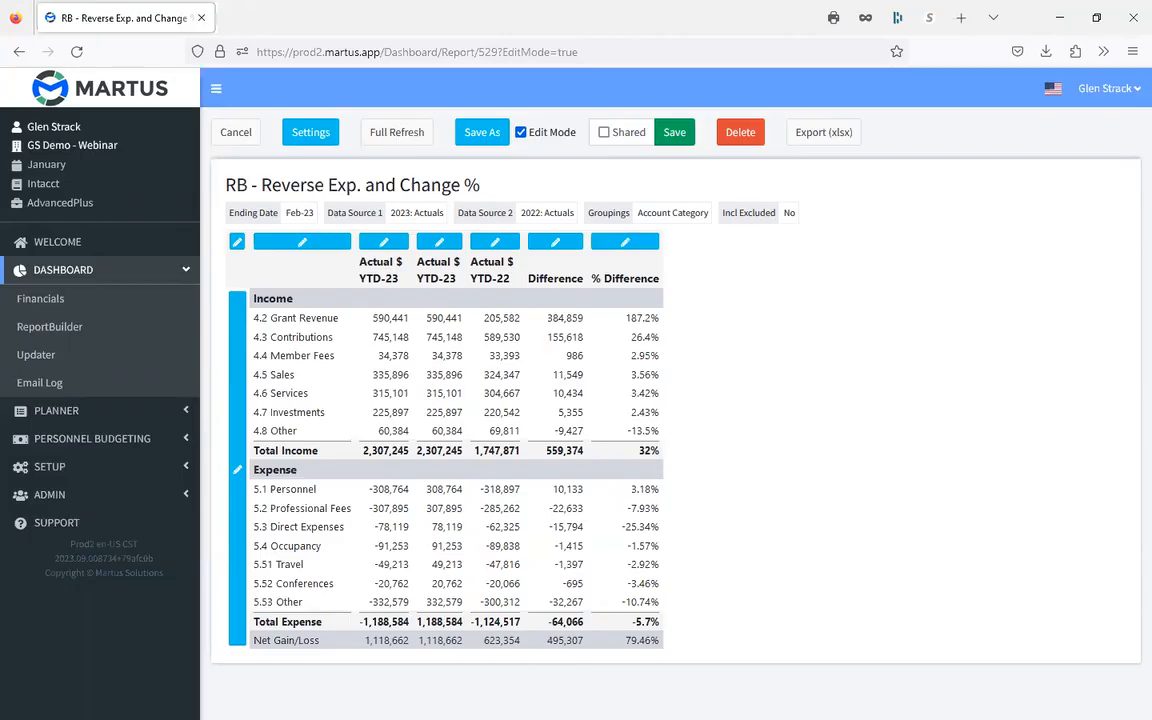
Step: Add a column directly after Actual $ YTD-22 and set its column type to Formula
{"action": "left_click", "coordinate": [494, 245]}
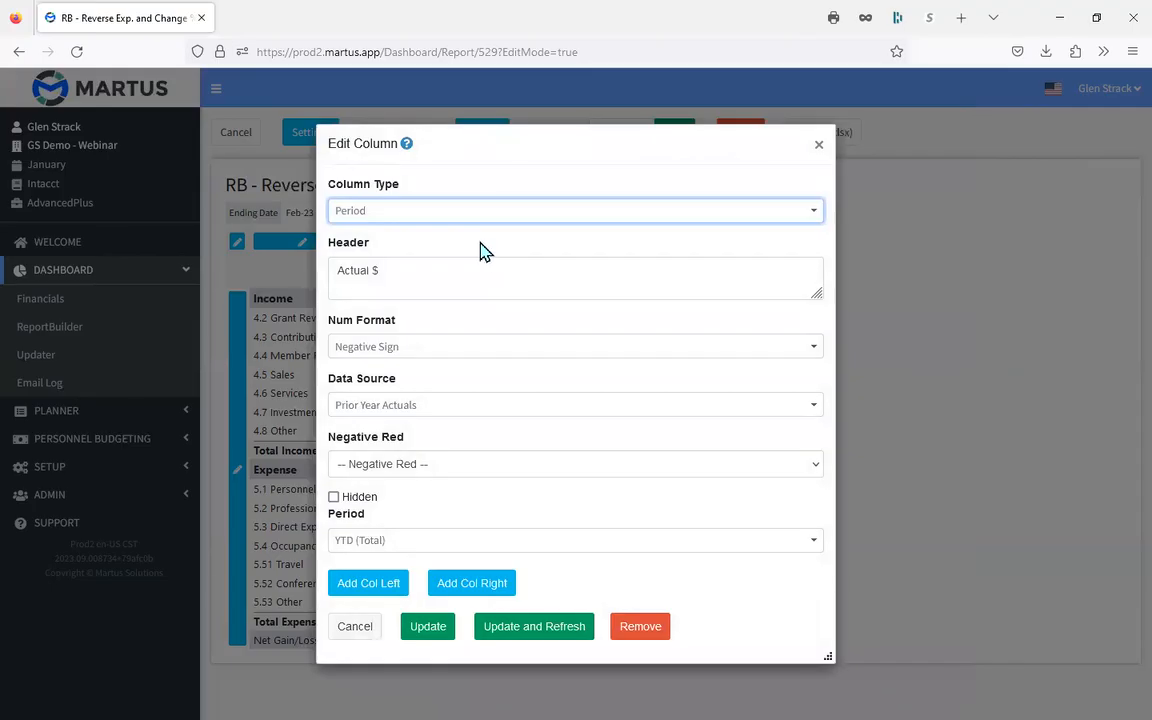
{"action": "left_click", "coordinate": [468, 582]}
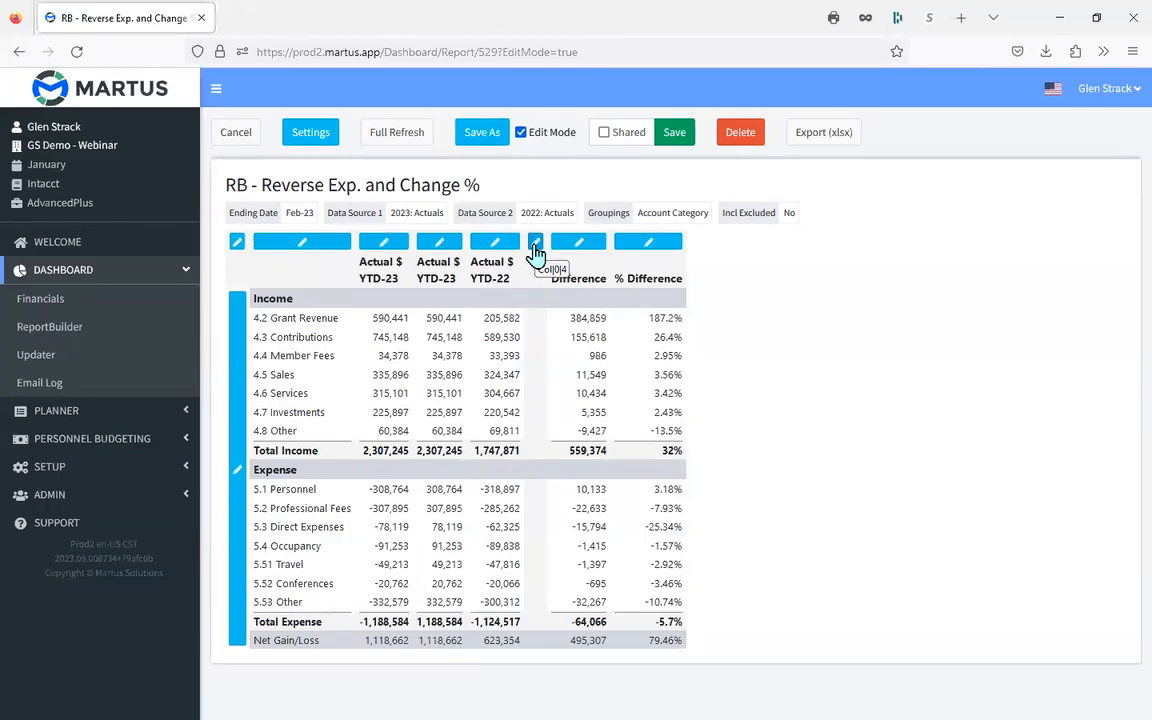
{"action": "left_click", "coordinate": [536, 248]}
{"action": "left_click", "coordinate": [507, 366]}
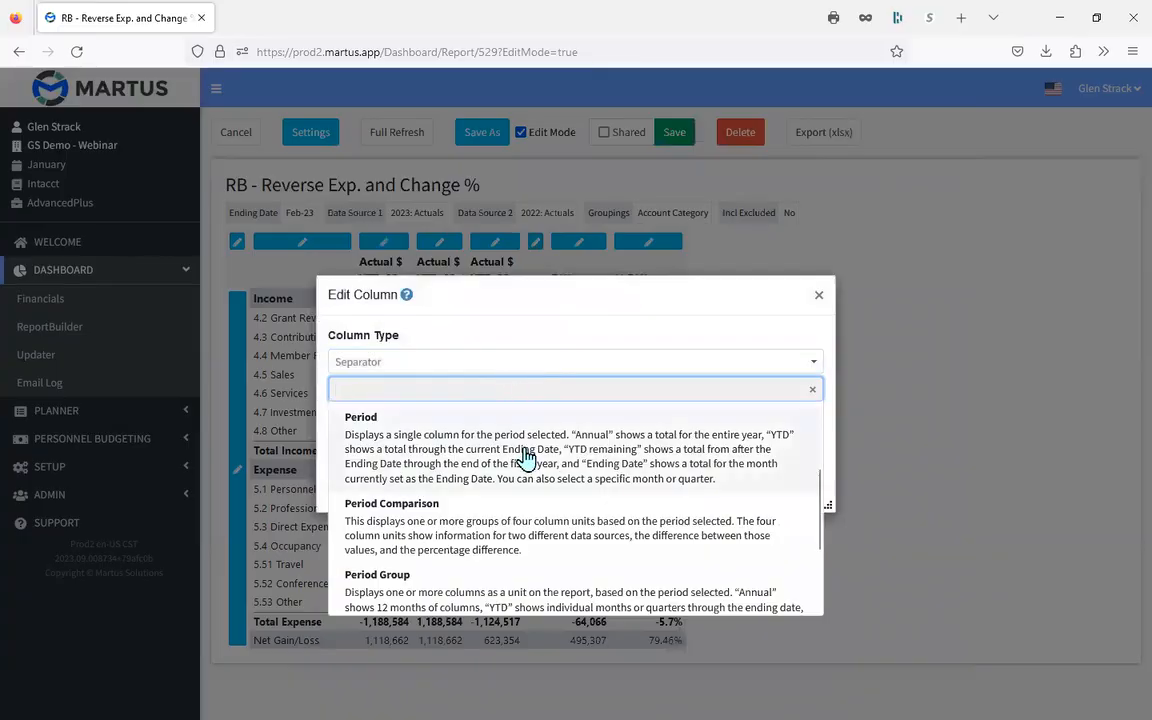
{"action": "scroll", "coordinate": [522, 483], "scroll_direction": "down", "scroll_amount": 3}
{"action": "scroll", "coordinate": [512, 488], "scroll_direction": "up", "scroll_amount": 3}
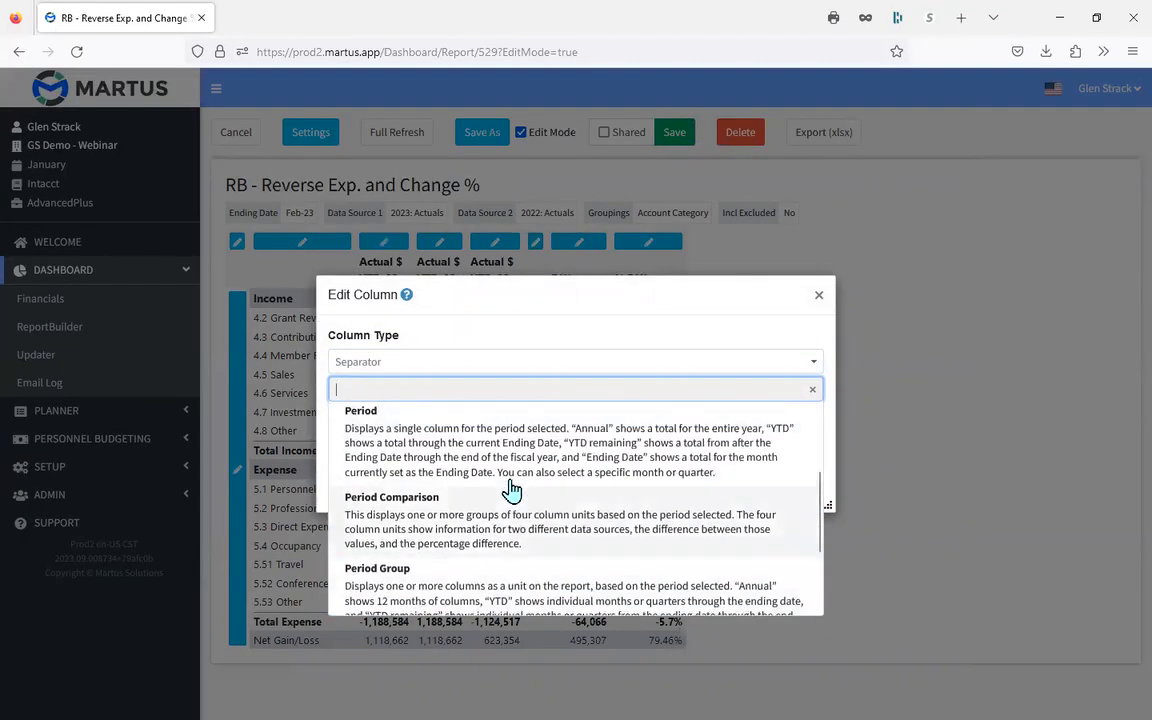
{"action": "scroll", "coordinate": [510, 488], "scroll_direction": "up", "scroll_amount": 3}
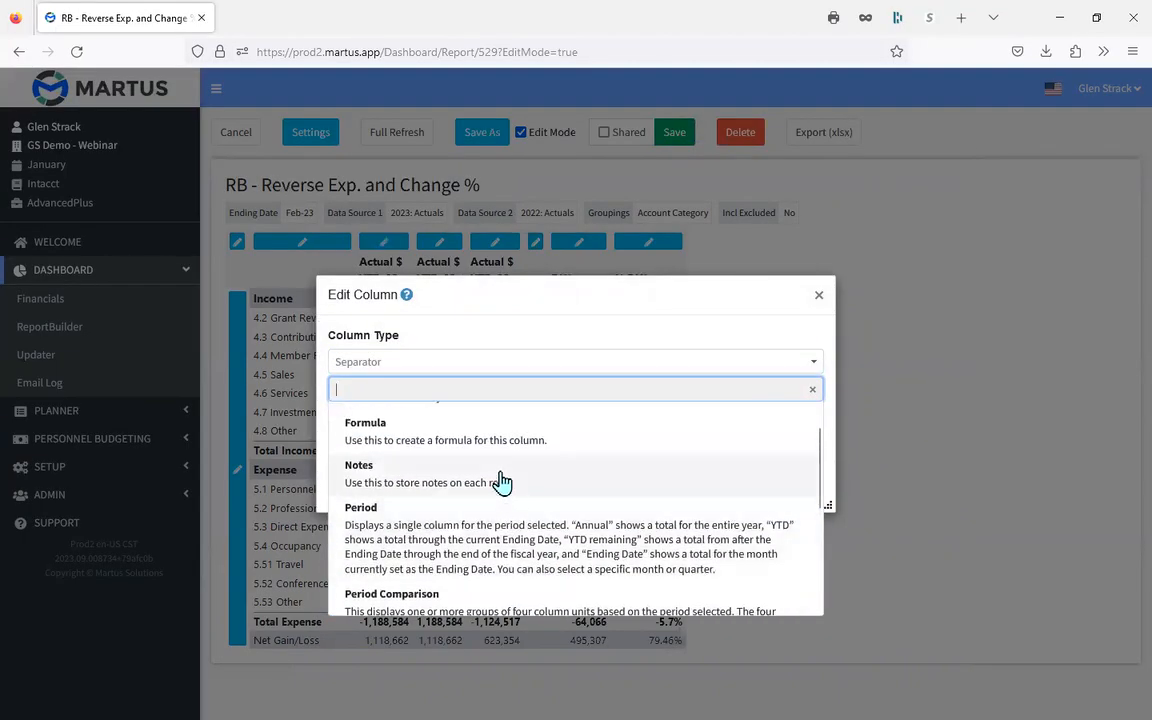
{"action": "left_click", "coordinate": [442, 444]}
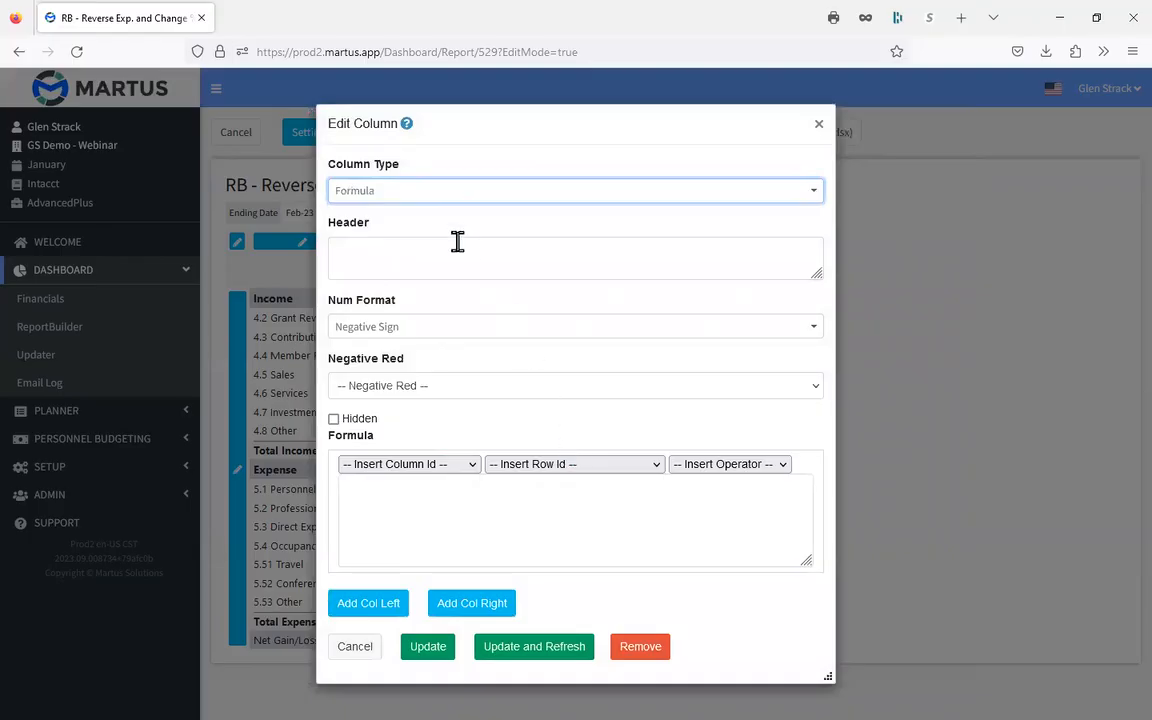
{"action": "left_click_drag", "start_coordinate": [566, 129], "coordinate": [838, 134]}
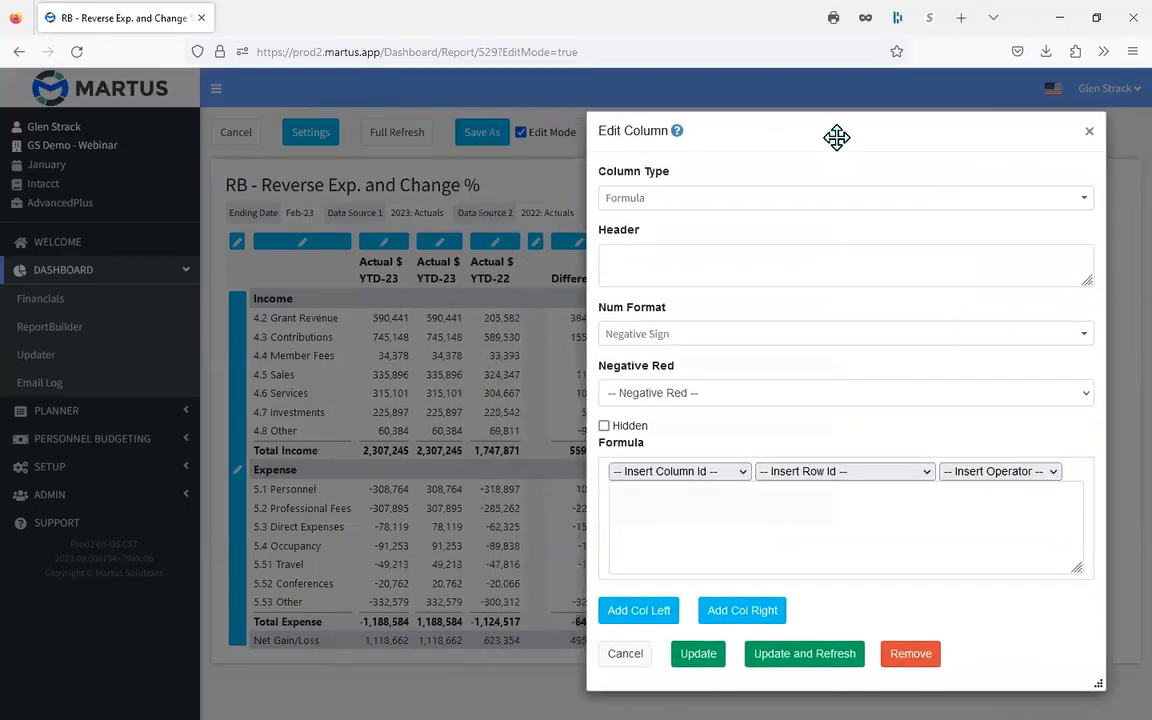
Step: Give this formula column the two-line header "Actual $" / "YTD-22"
{"action": "left_click", "coordinate": [749, 253]}
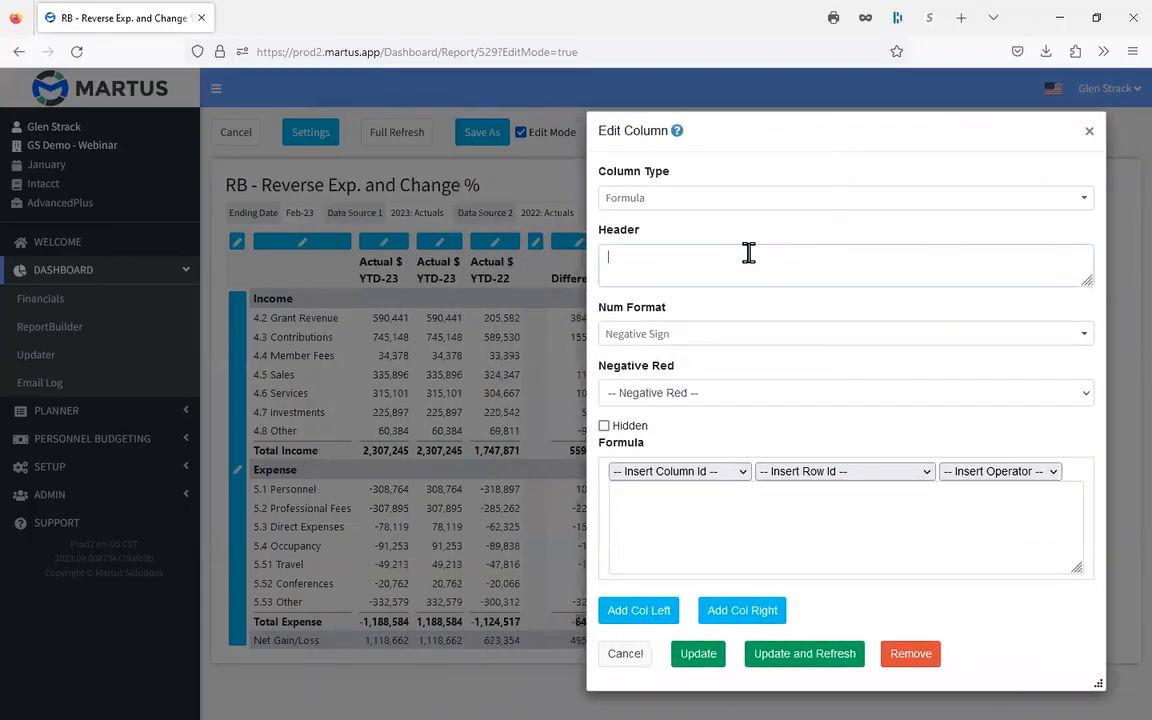
{"action": "type", "text": "Actual"}
{"action": "type", "text": " $ "}
{"action": "type", "text": "Y"}
{"action": "type", "text": "TD"}
{"action": "type", "text": "-22"}
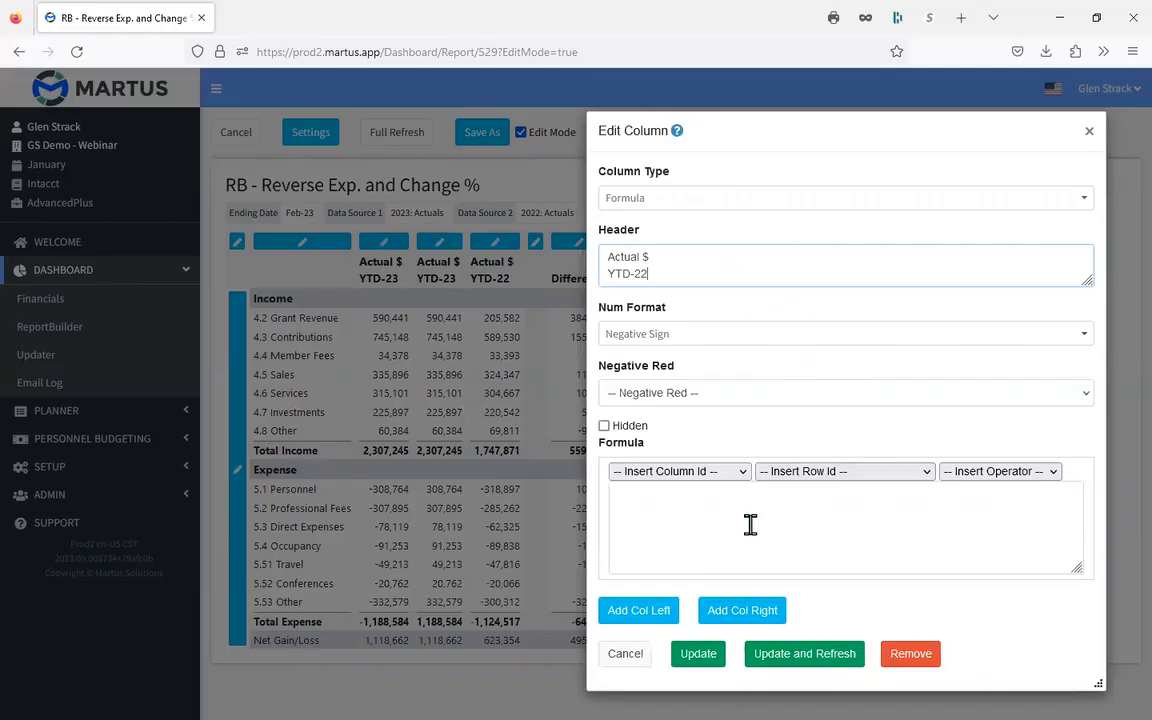
Step: Set this column's formula to abs( [Col 3 Actual $ YTD-22] ) and refresh the report
{"action": "left_click", "coordinate": [982, 480]}
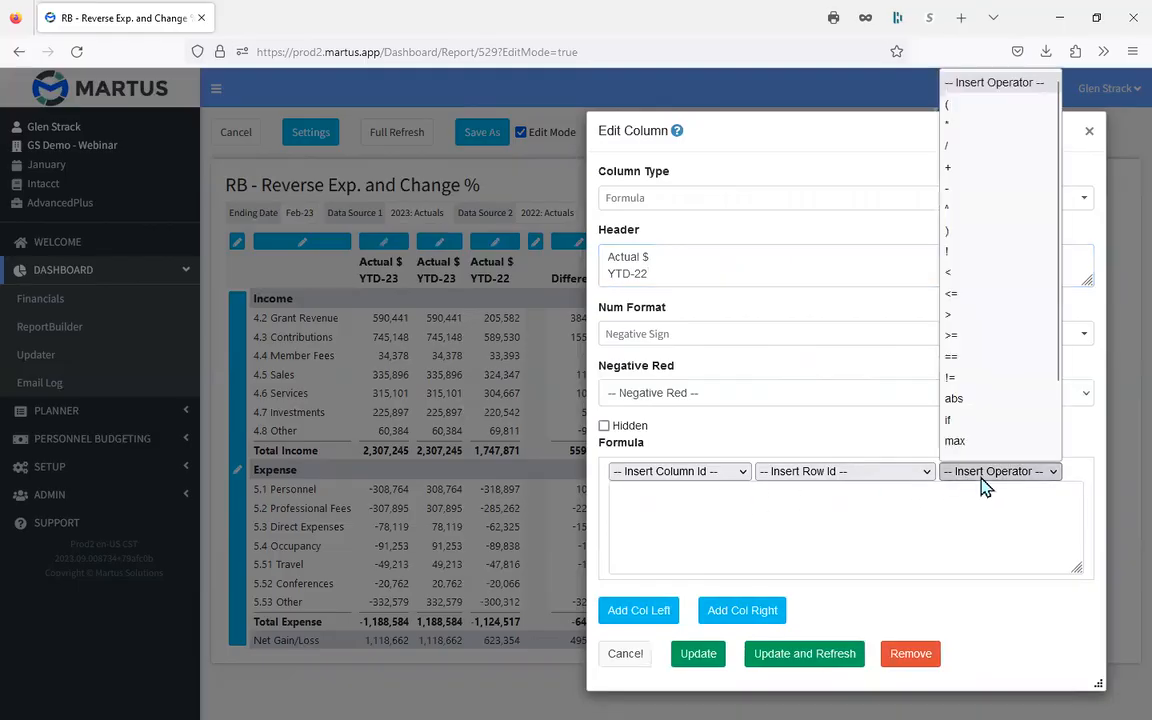
{"action": "scroll", "coordinate": [1000, 405], "scroll_direction": "down", "scroll_amount": 1}
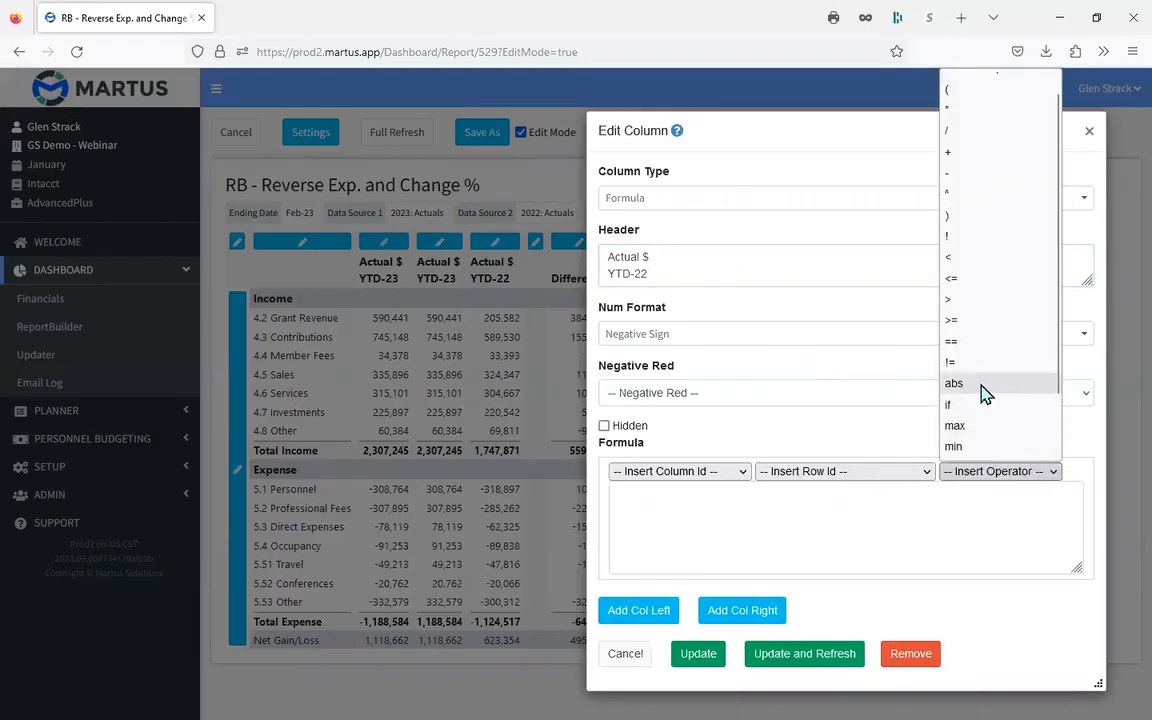
{"action": "left_click", "coordinate": [985, 393]}
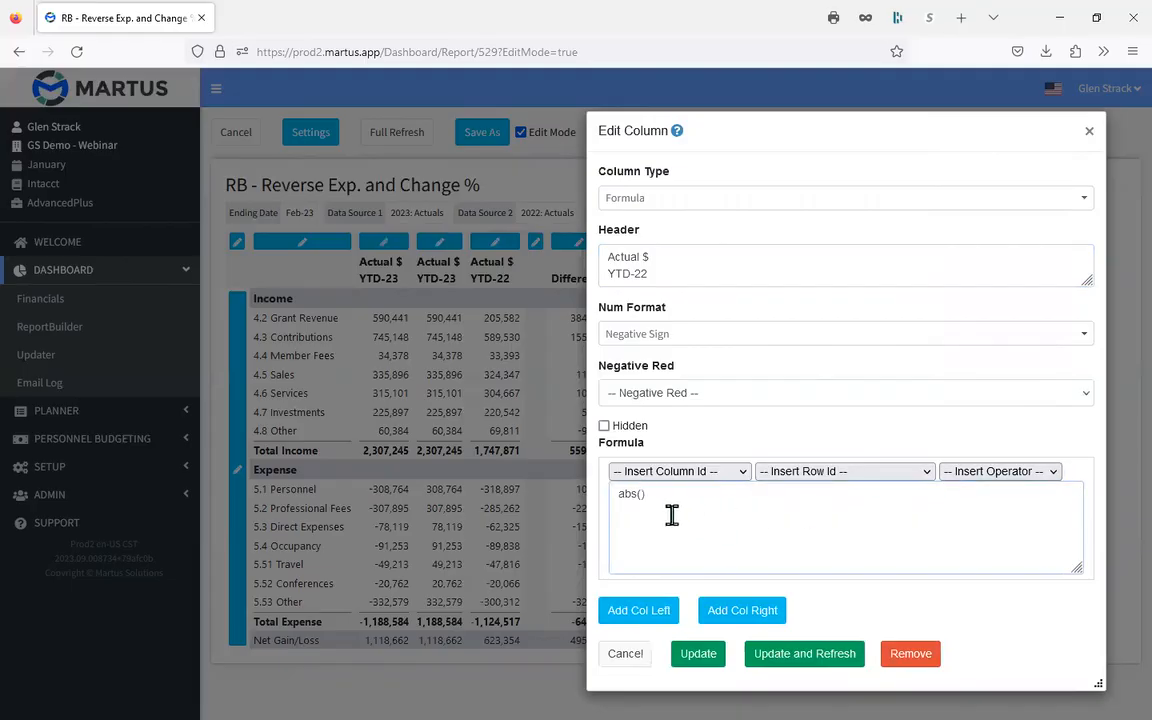
{"action": "left_click", "coordinate": [642, 496]}
{"action": "left_click", "coordinate": [733, 475]}
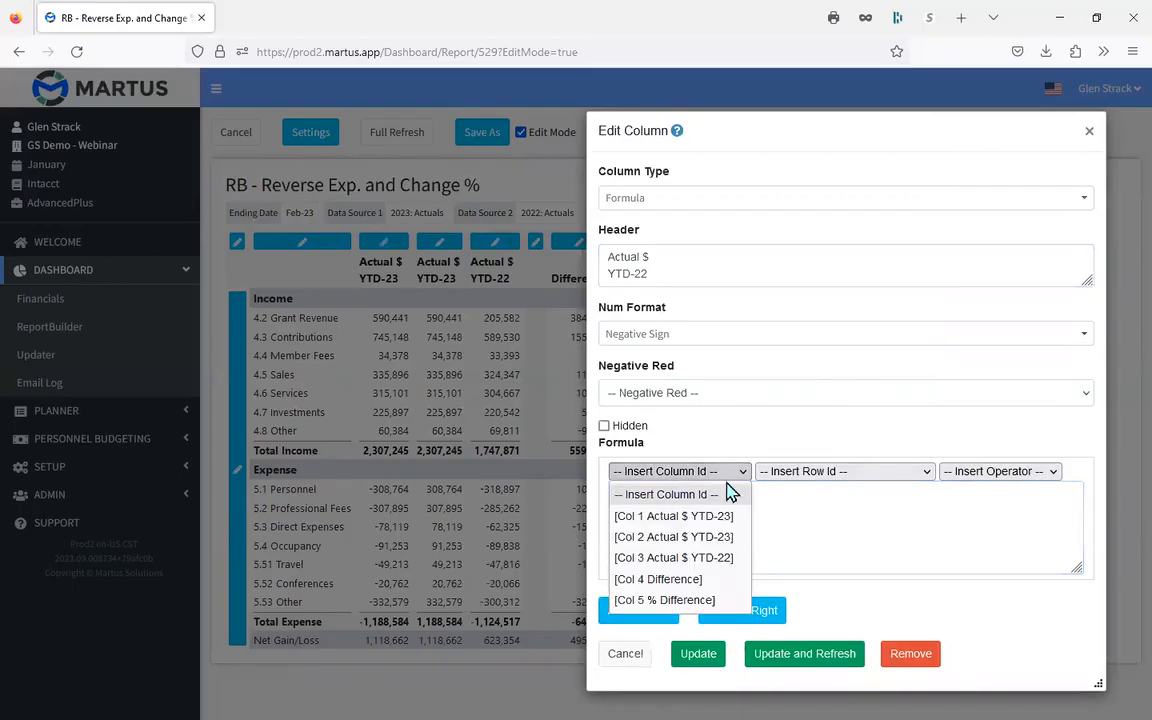
{"action": "left_click", "coordinate": [722, 560]}
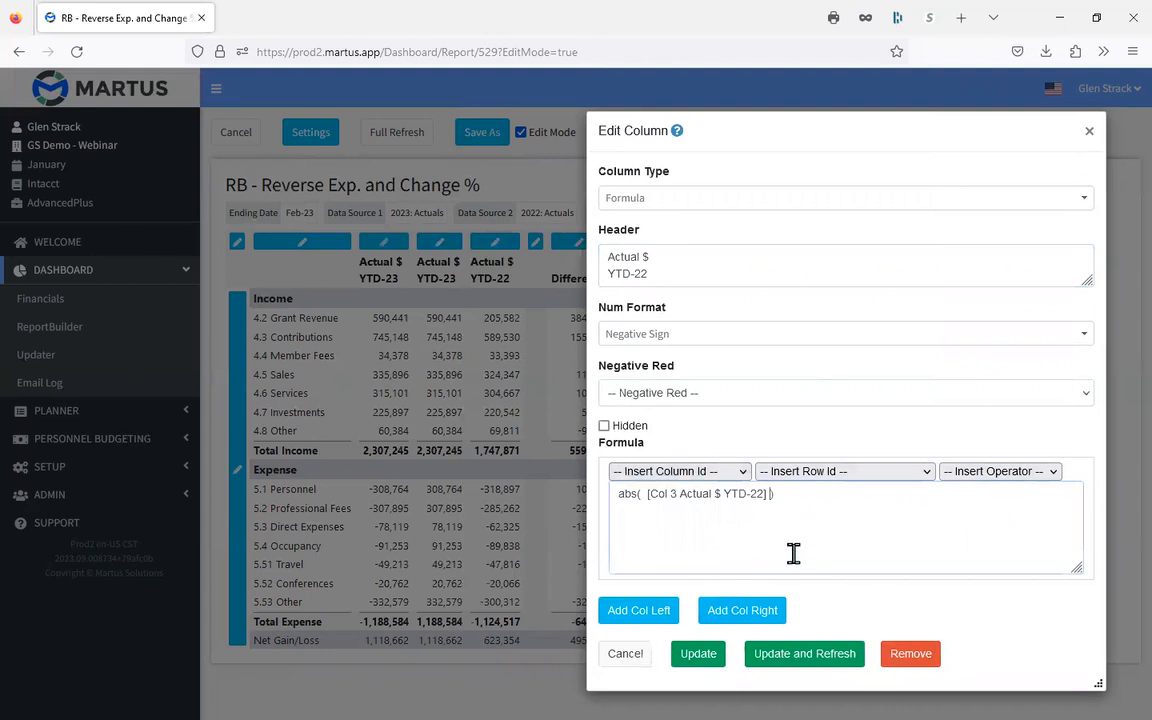
{"action": "left_click", "coordinate": [801, 660]}
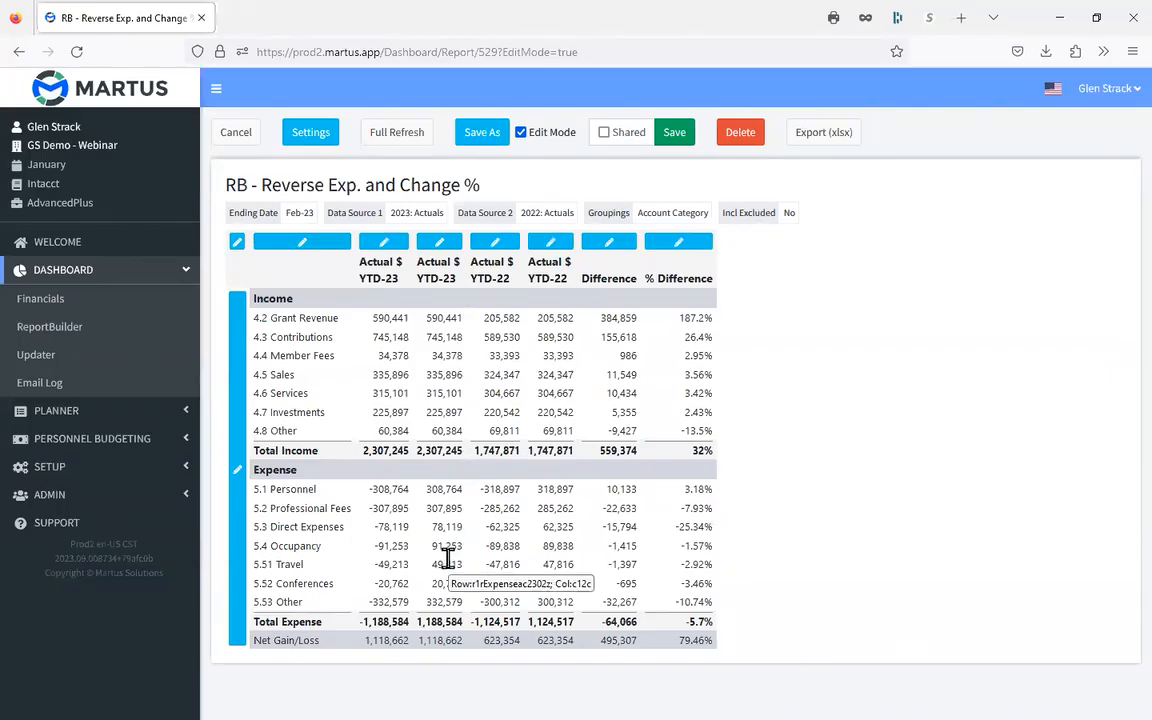
Step: Save the report and check its columns outside edit mode before returning to editing
{"action": "left_click", "coordinate": [674, 132]}
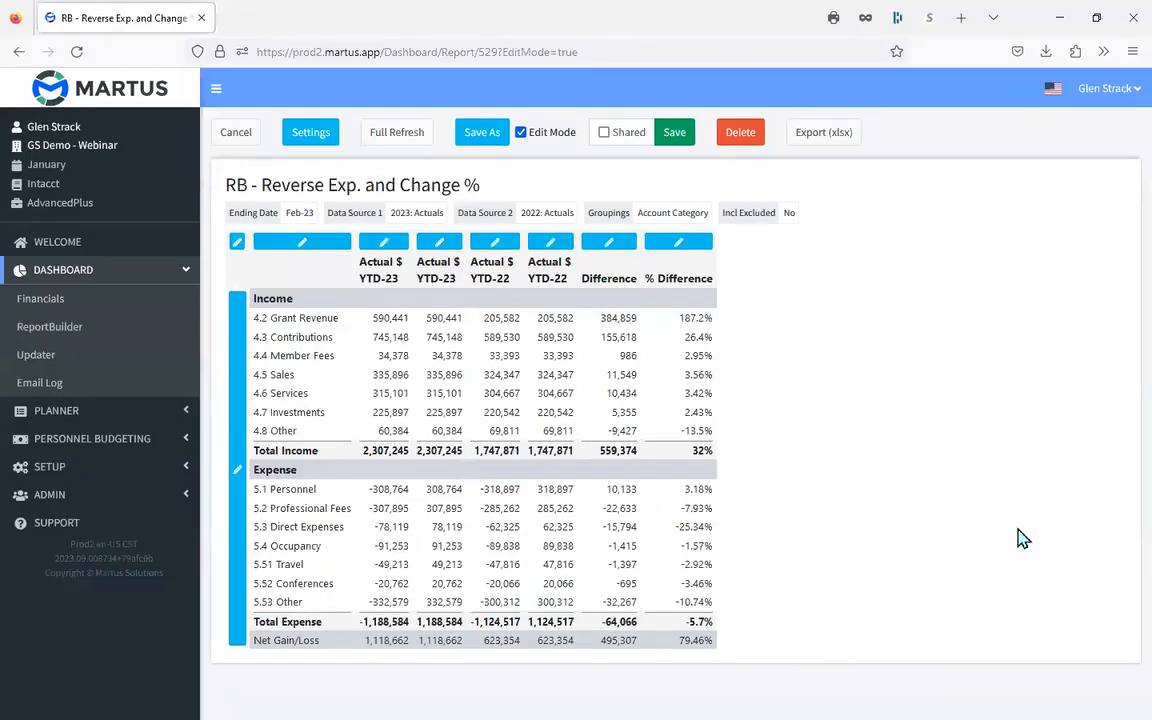
{"action": "left_click", "coordinate": [522, 133]}
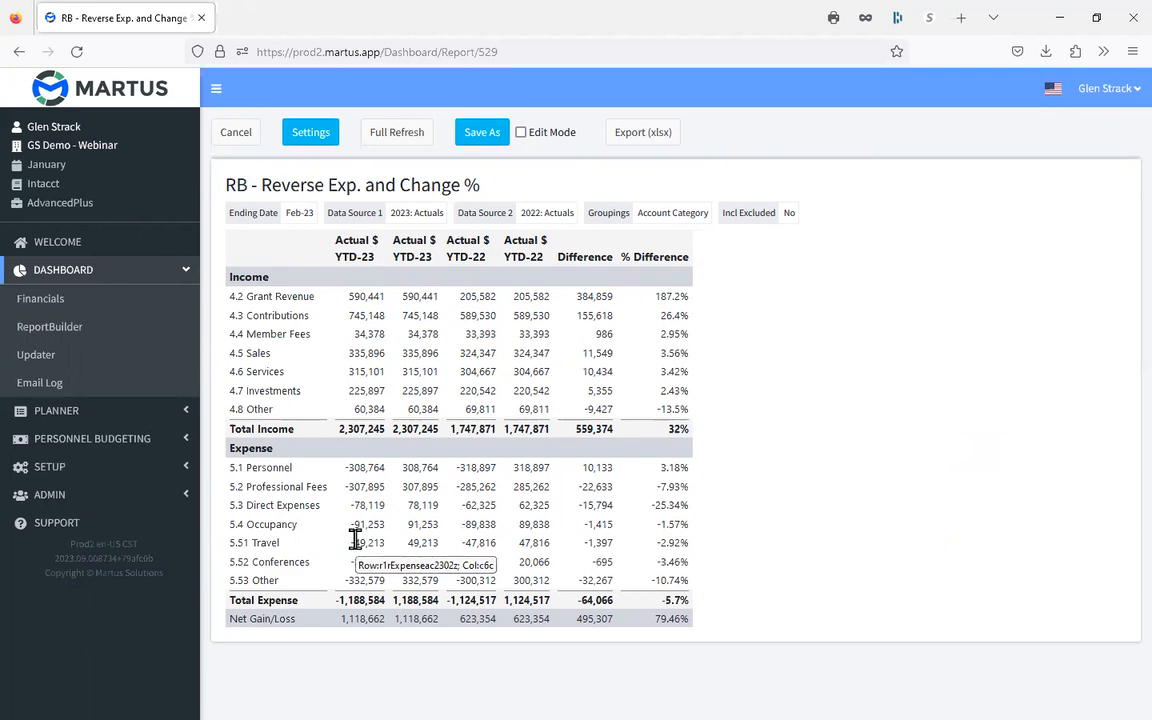
{"action": "left_click", "coordinate": [522, 133]}
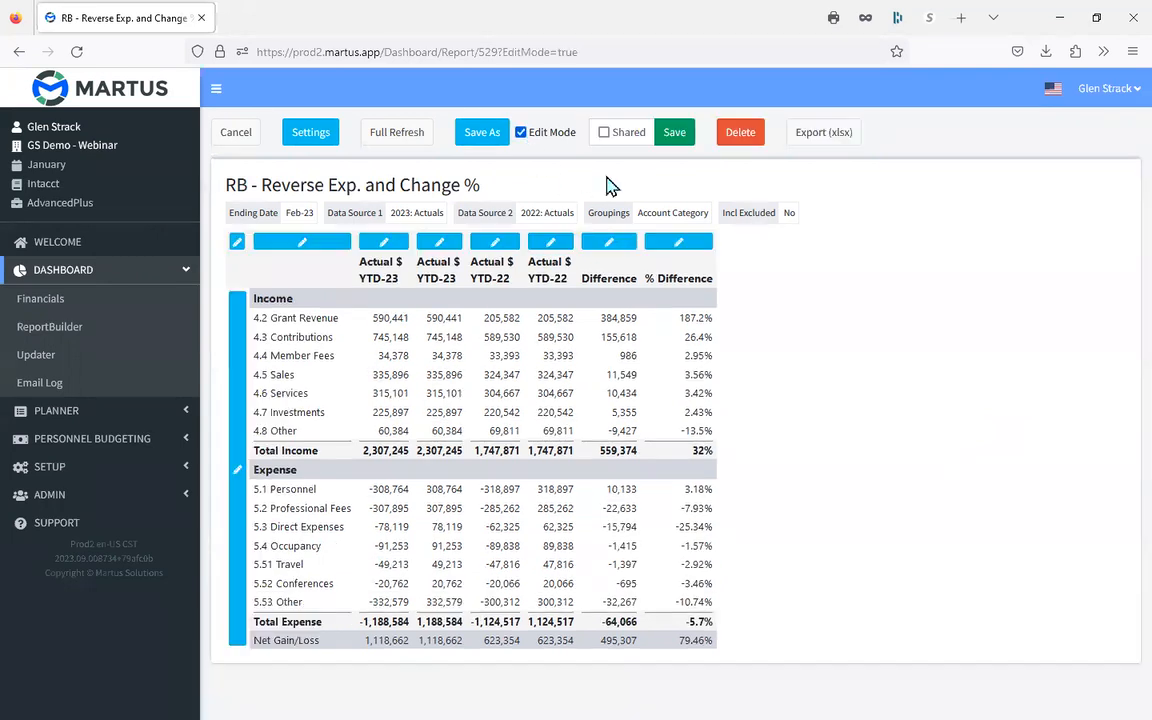
Step: Hide the original period-type Actual $ YTD-23 column and refresh the report
{"action": "left_click", "coordinate": [385, 245]}
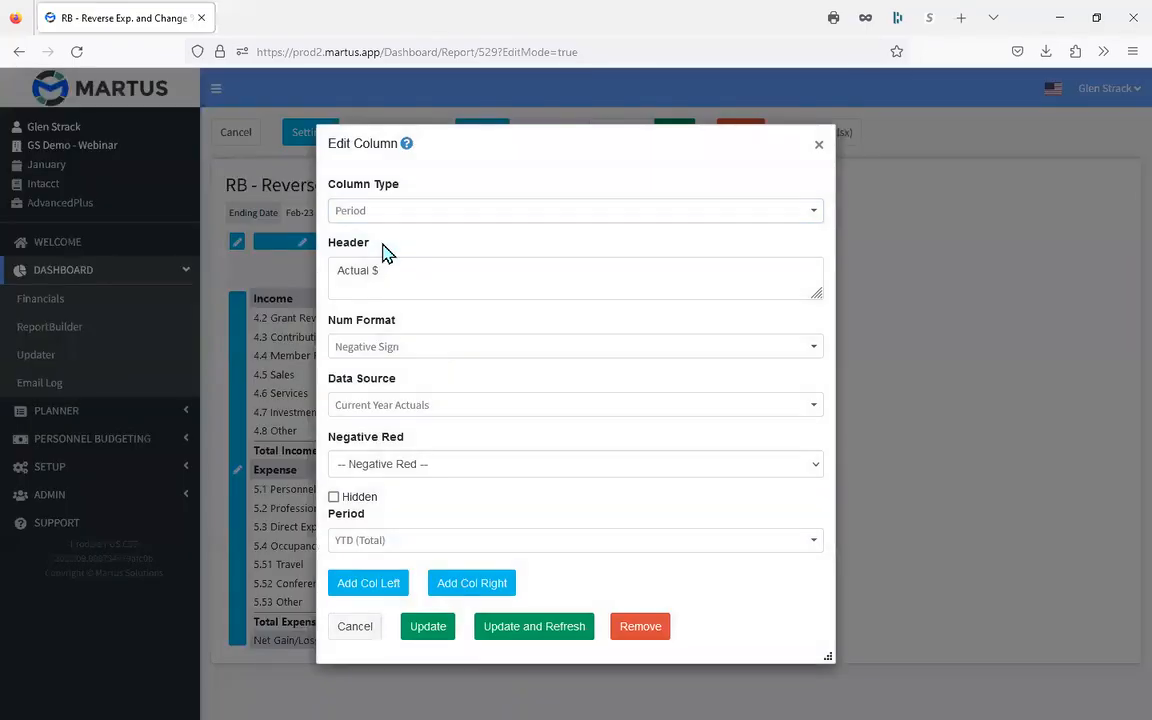
{"action": "left_click", "coordinate": [334, 497]}
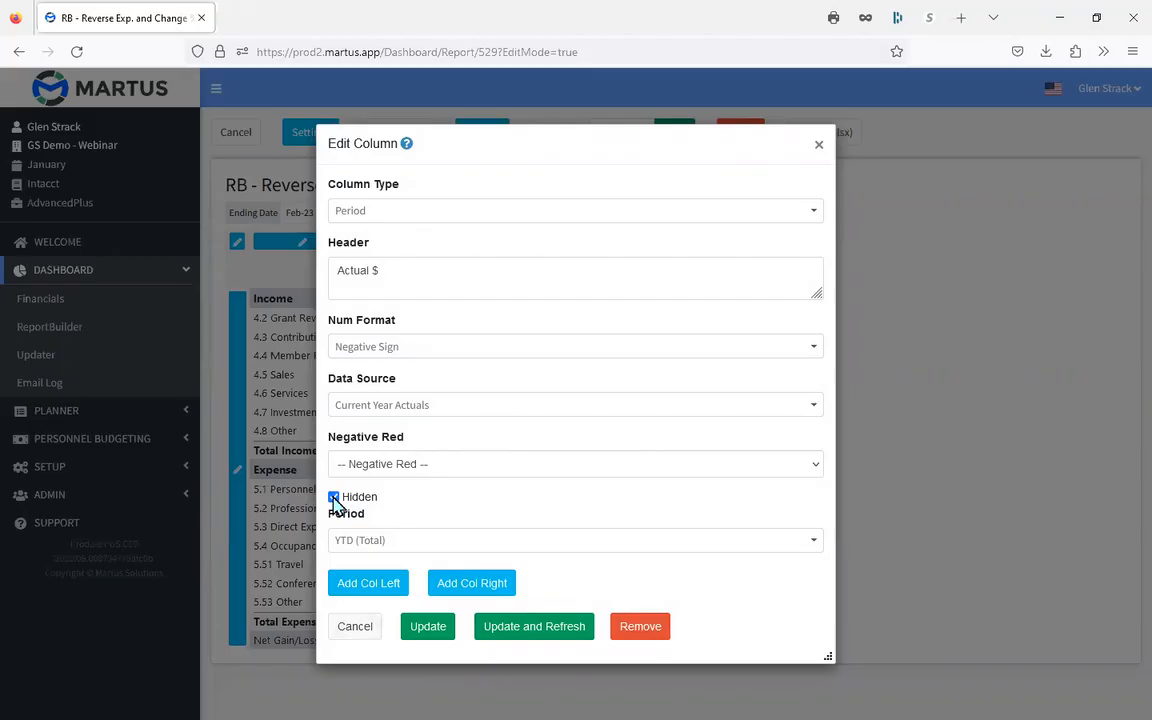
{"action": "left_click", "coordinate": [535, 628]}
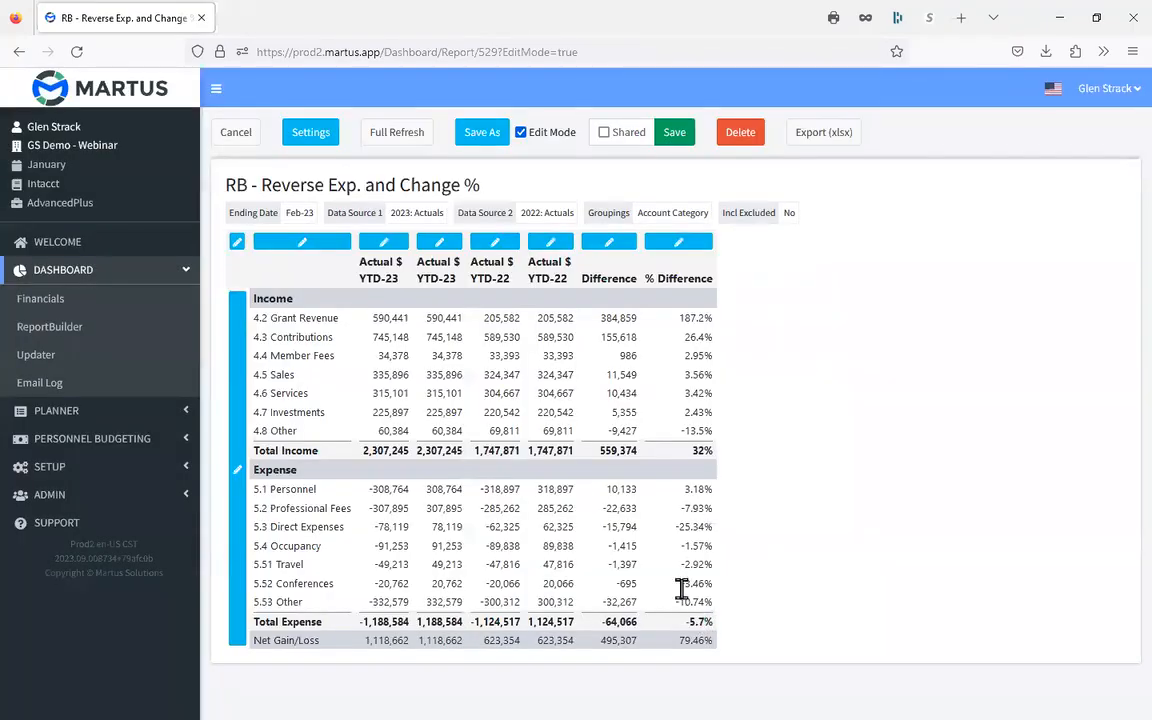
Step: Hide the original period-type Actual $ YTD-22 column and save the report, ending in view mode
{"action": "left_click", "coordinate": [495, 245]}
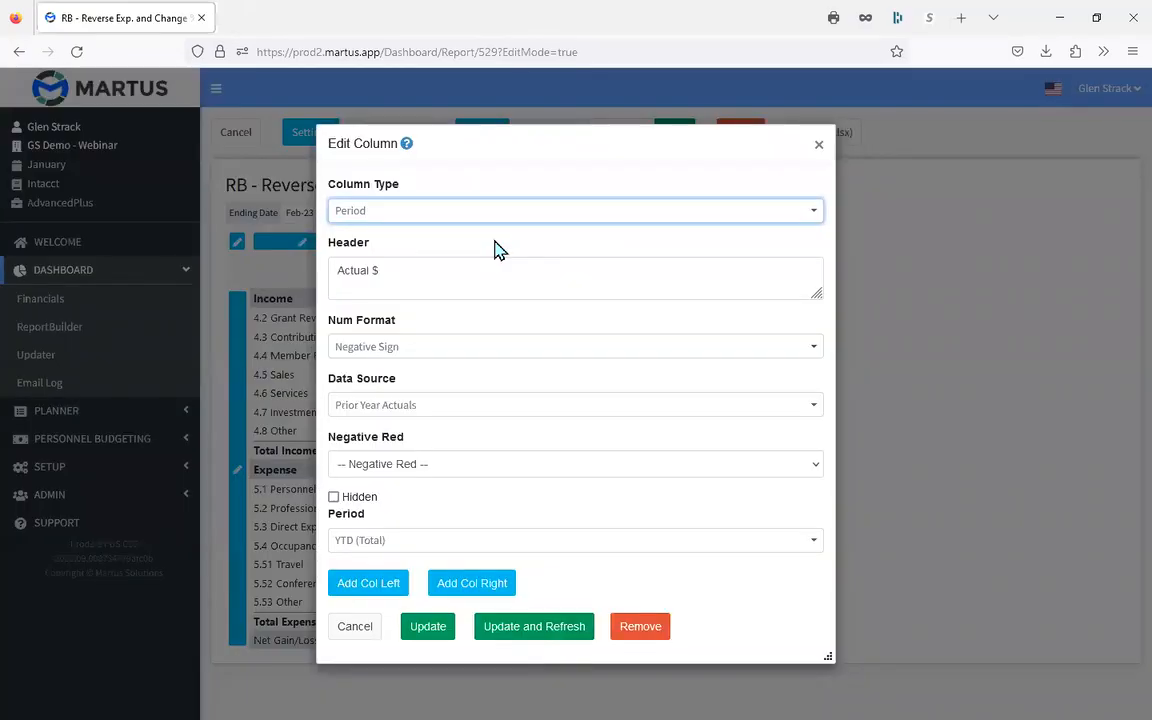
{"action": "left_click", "coordinate": [334, 497]}
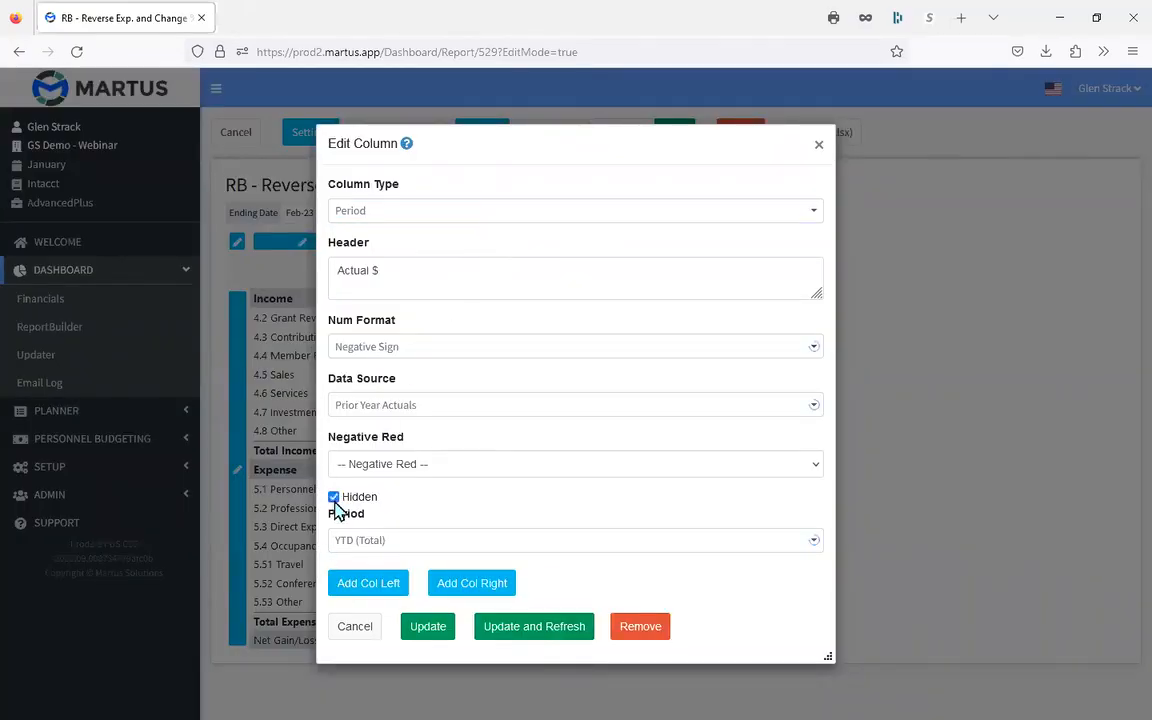
{"action": "left_click", "coordinate": [519, 630]}
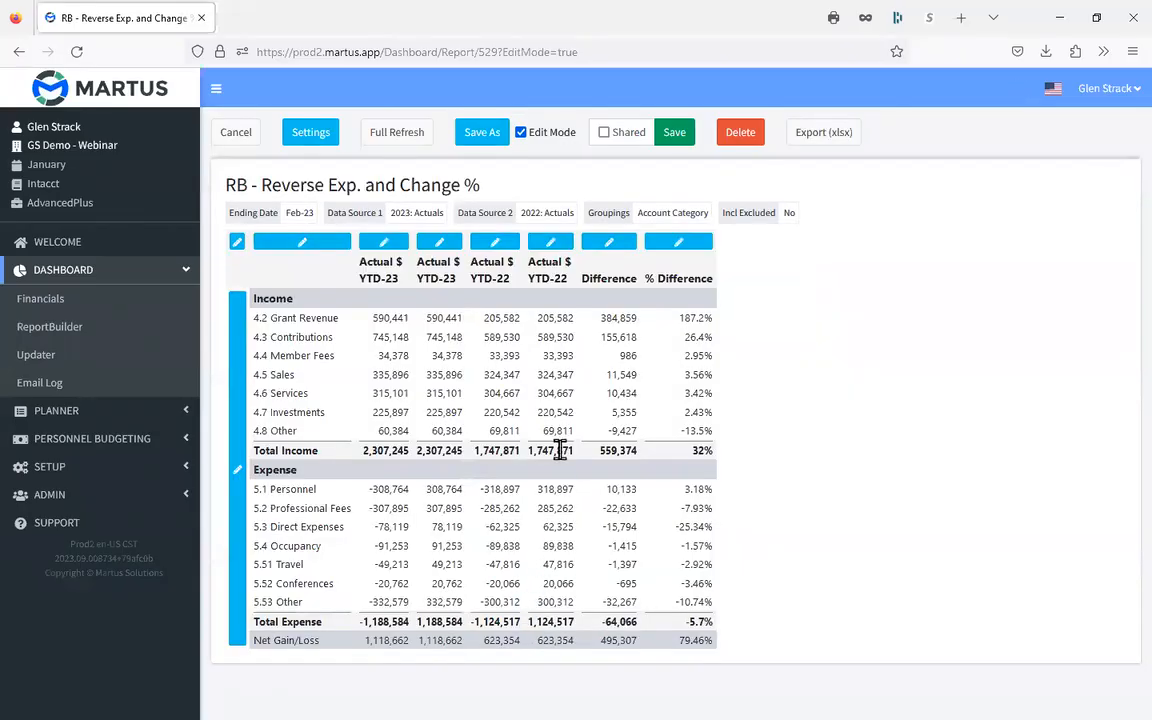
{"action": "left_click", "coordinate": [674, 132]}
{"action": "left_click", "coordinate": [521, 133]}
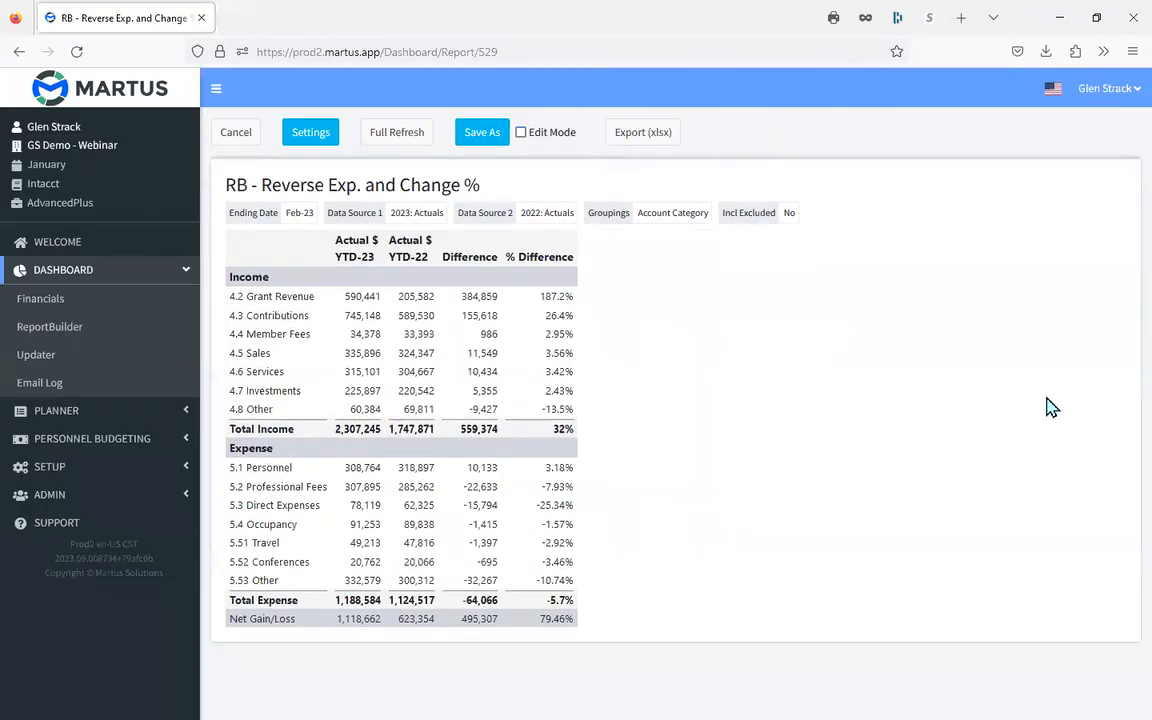